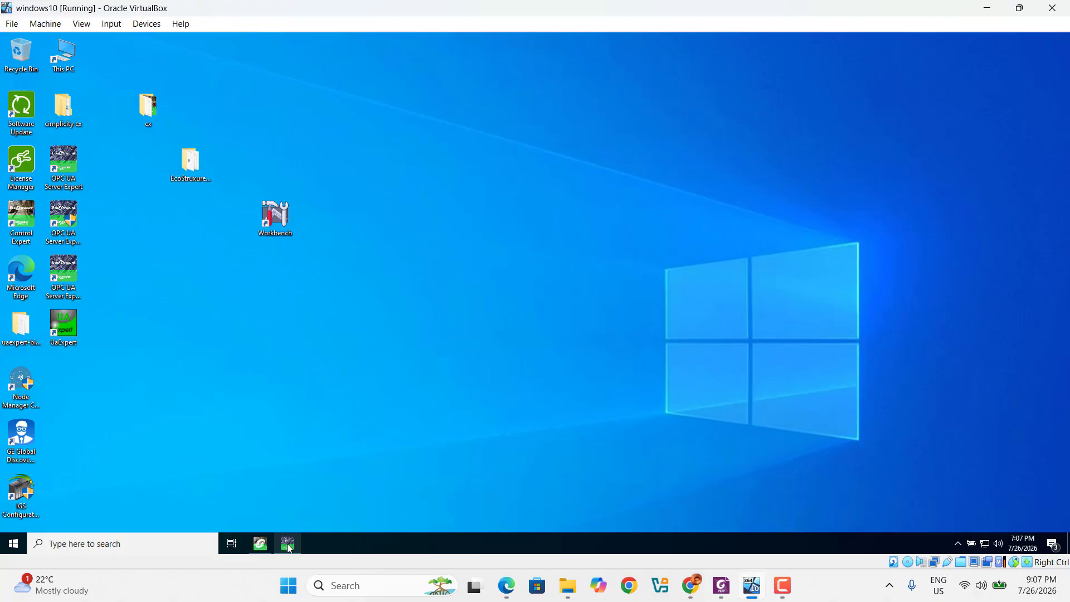
Check the plc device's address settings in the OPC UA configuration tool, then return to the 'test' ladder program
{"action": "left_click", "coordinate": [291, 550]}
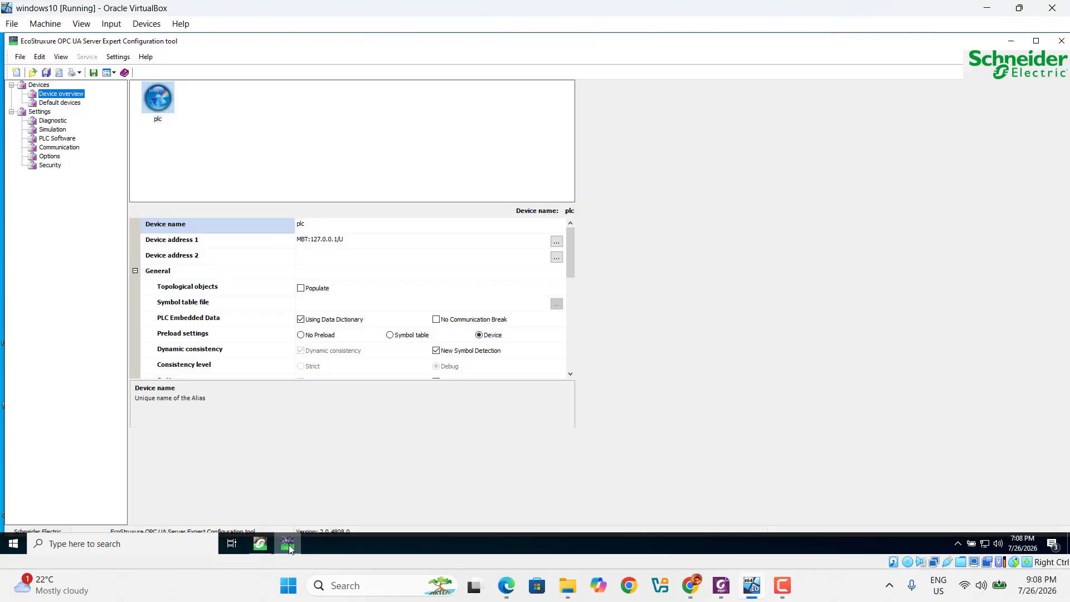
{"action": "left_click", "coordinate": [266, 551]}
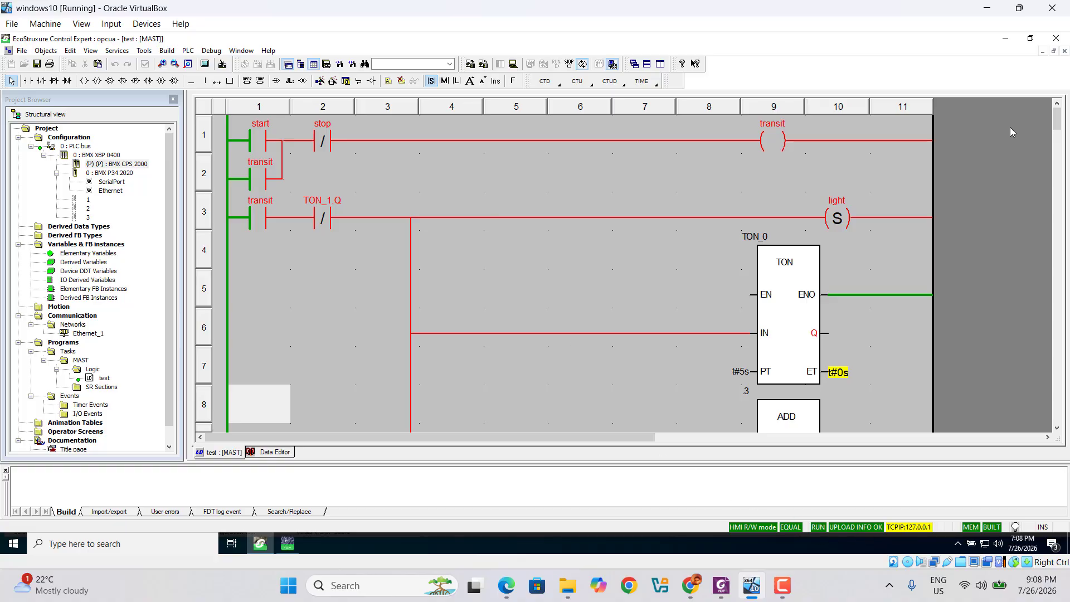
Minimize both Control Expert and the OPC UA configuration tool to clear the desktop
{"action": "left_click", "coordinate": [1011, 40]}
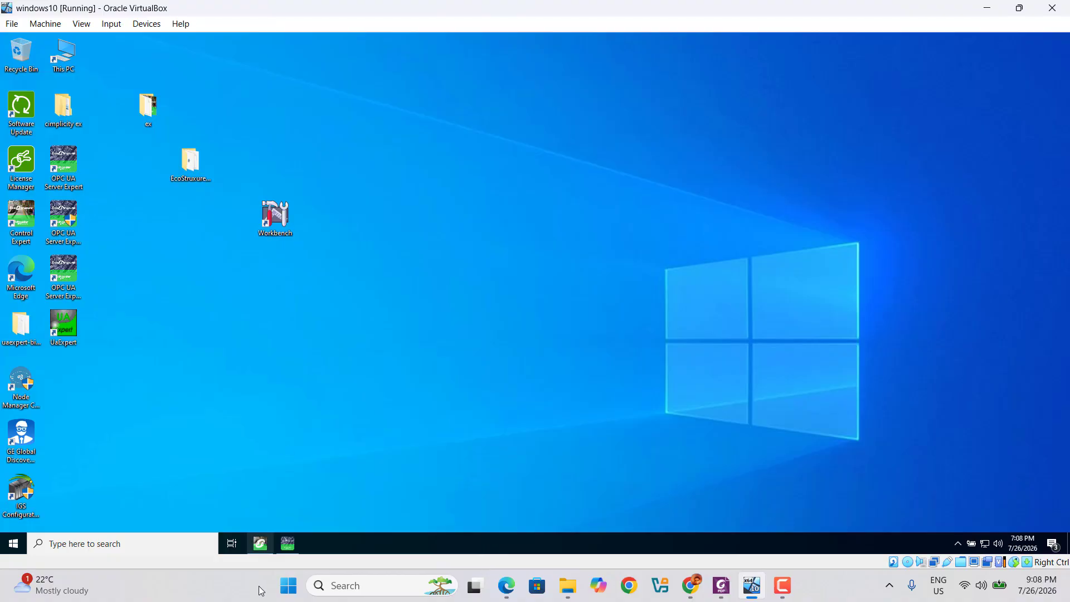
{"action": "left_click", "coordinate": [287, 545]}
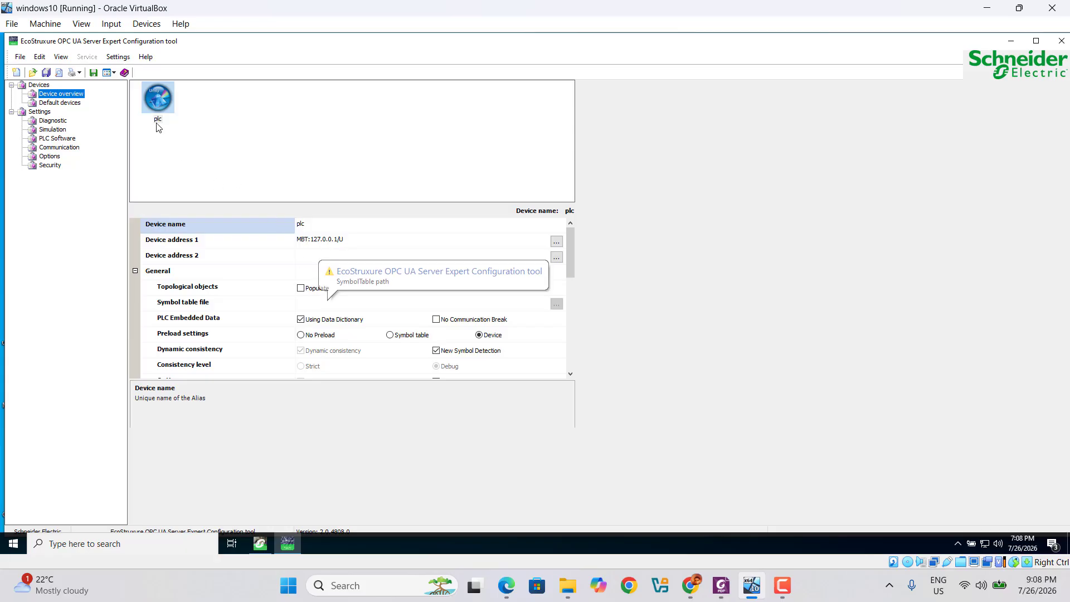
{"action": "left_click", "coordinate": [1012, 43]}
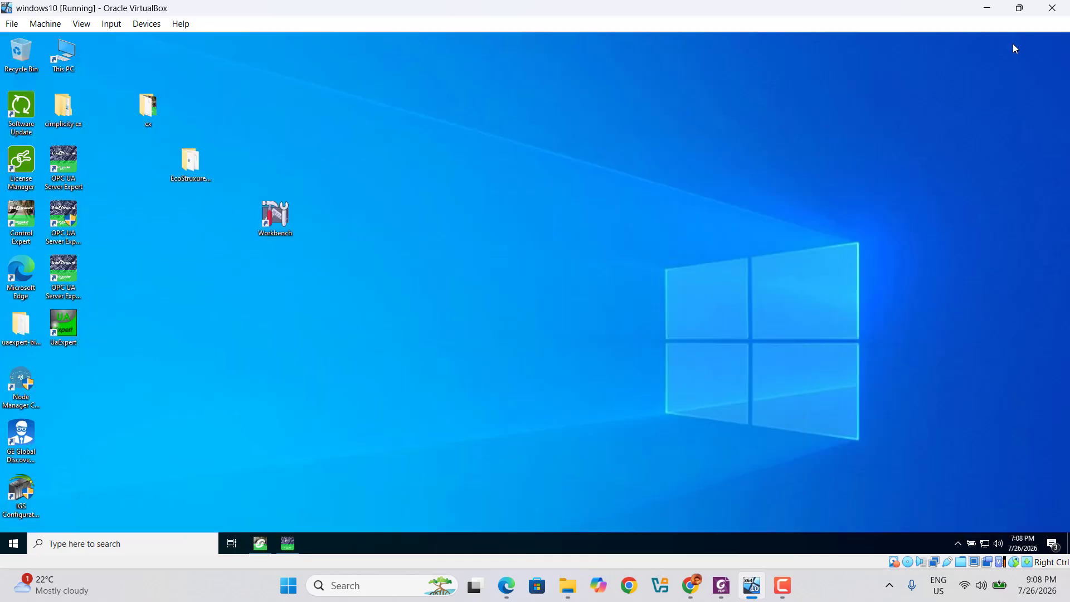
Launch OPC UA Server Expert, confirm the plc alias loaded 27 nodes, and minimize it
{"action": "double_click", "coordinate": [63, 169]}
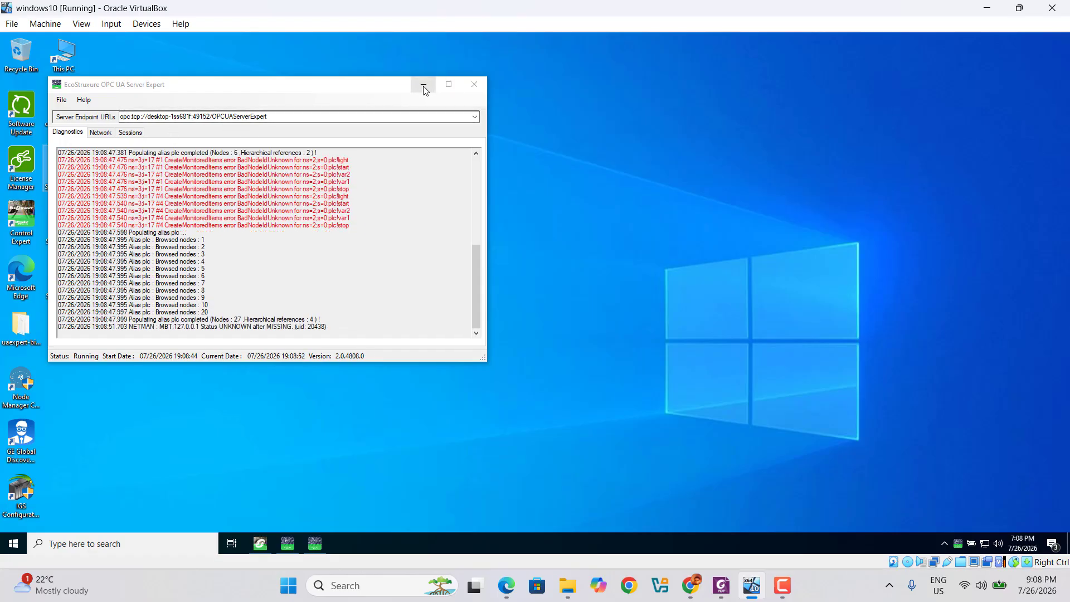
{"action": "left_click", "coordinate": [423, 86]}
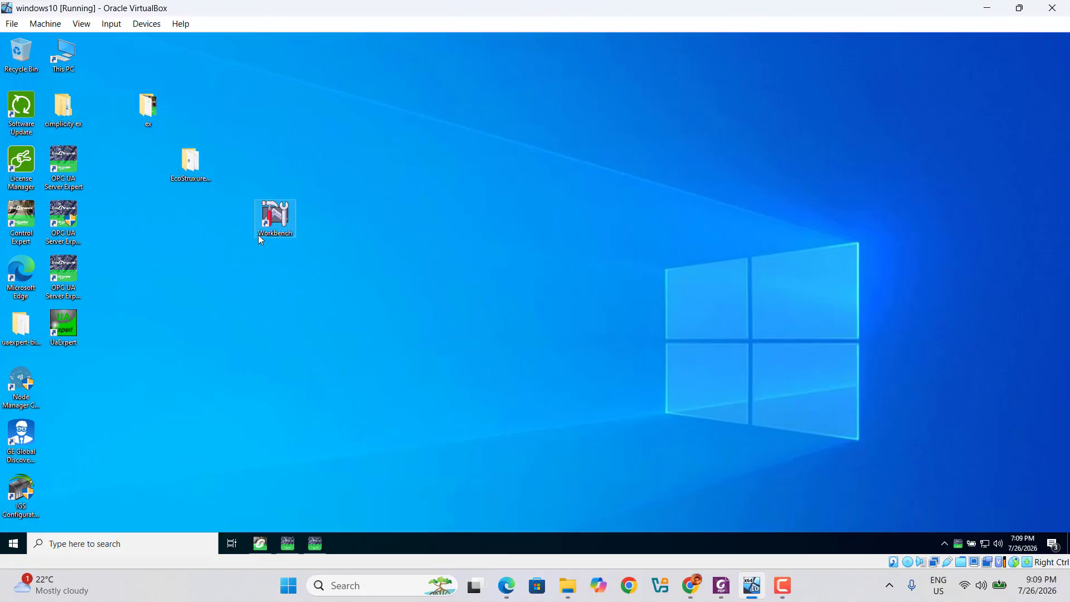
Launch Workbench, start a new project, and create user ADMIN with a password entered twice
{"action": "double_click", "coordinate": [280, 230]}
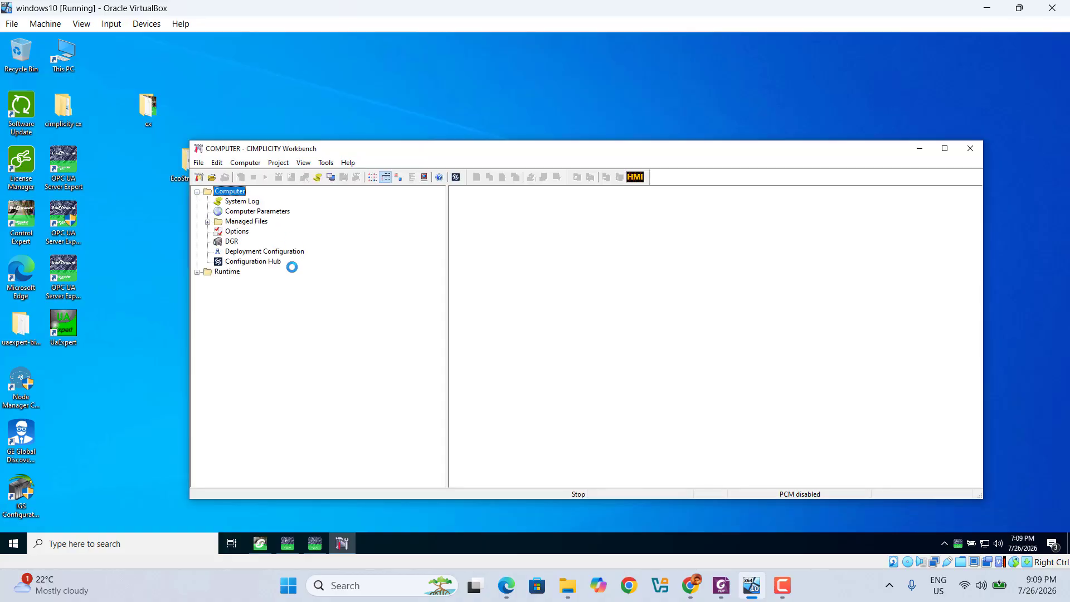
{"action": "left_click", "coordinate": [200, 178]}
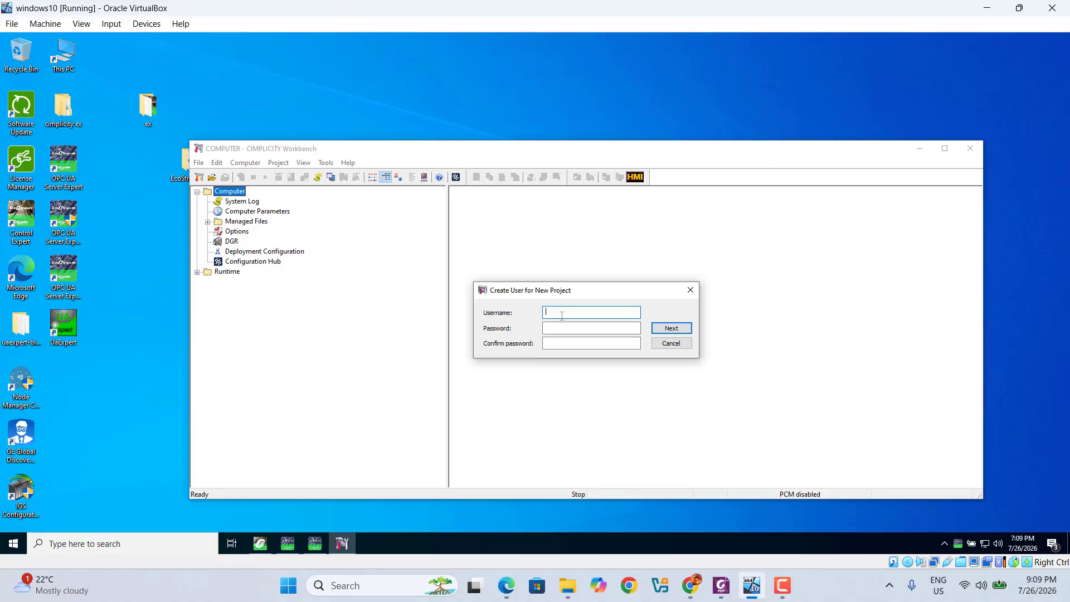
{"action": "type", "text": "ADMIN"}
{"action": "left_click", "coordinate": [551, 330]}
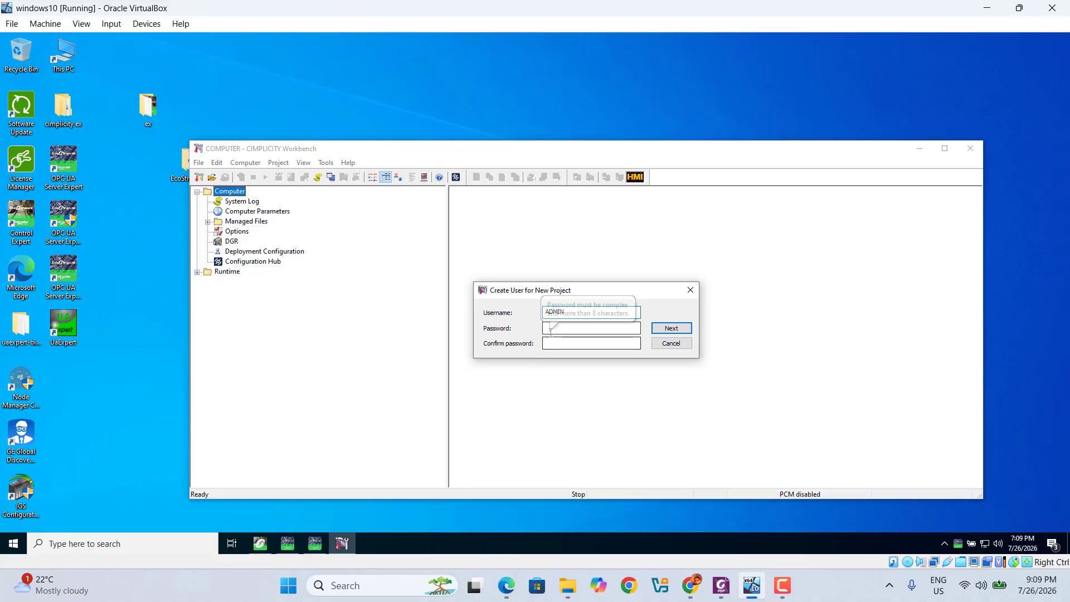
{"action": "type", "text": "123"}
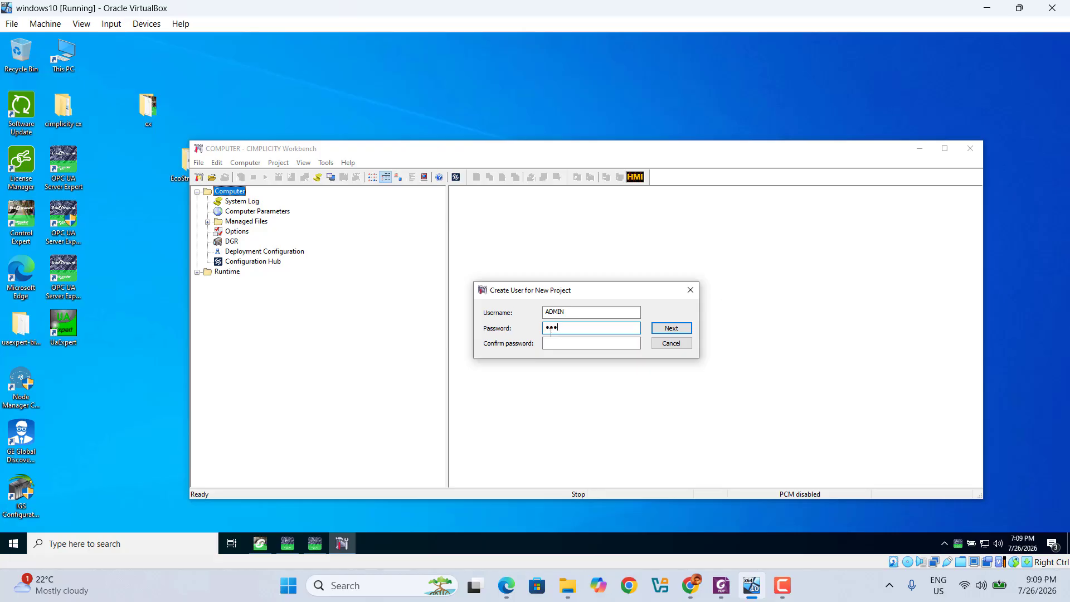
{"action": "type", "text": "456789012"}
{"action": "left_click", "coordinate": [559, 343]}
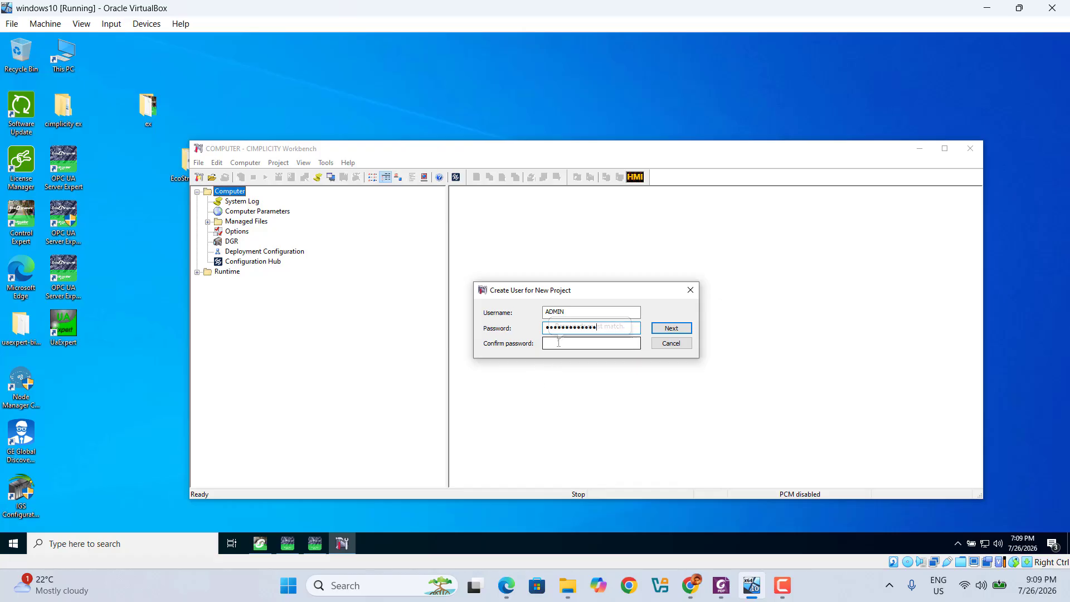
{"action": "left_click", "coordinate": [559, 343]}
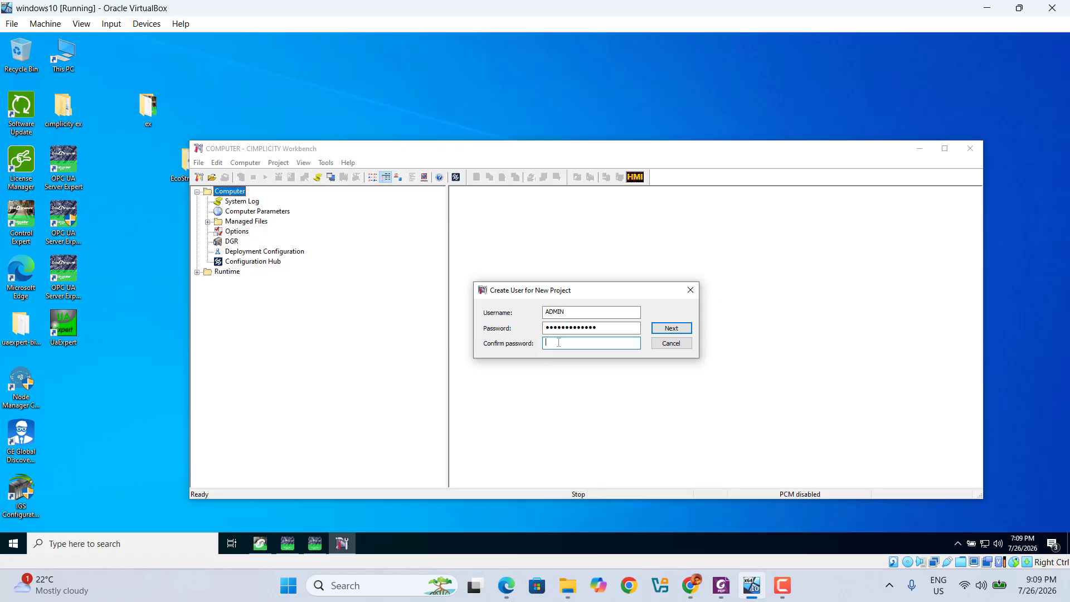
{"action": "type", "text": "••••••••"}
Accept the project user and name the new project PLCUA
{"action": "left_click", "coordinate": [669, 333]}
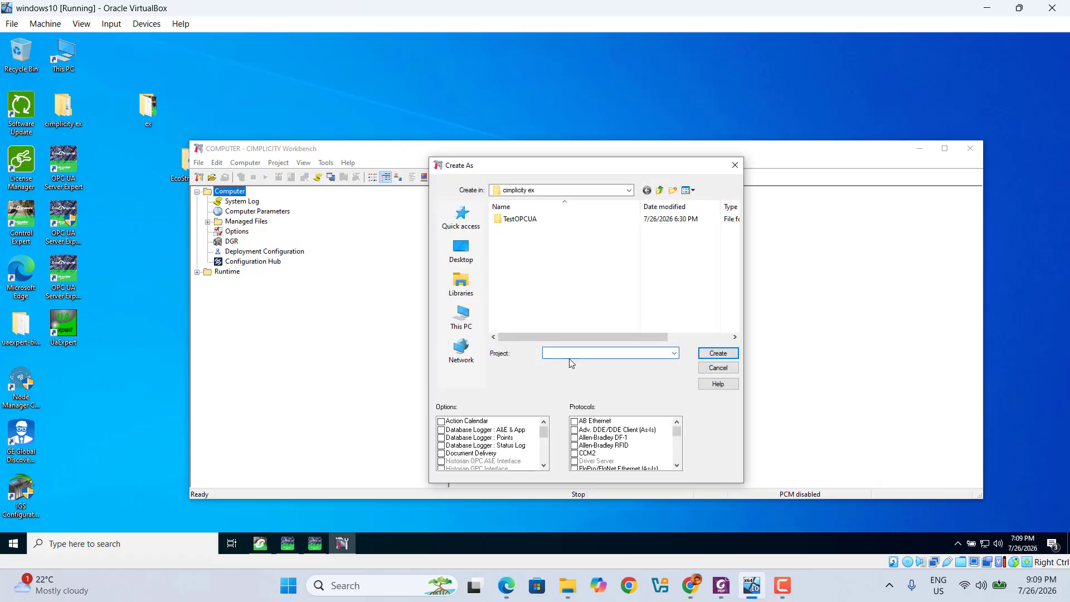
{"action": "left_click", "coordinate": [577, 353]}
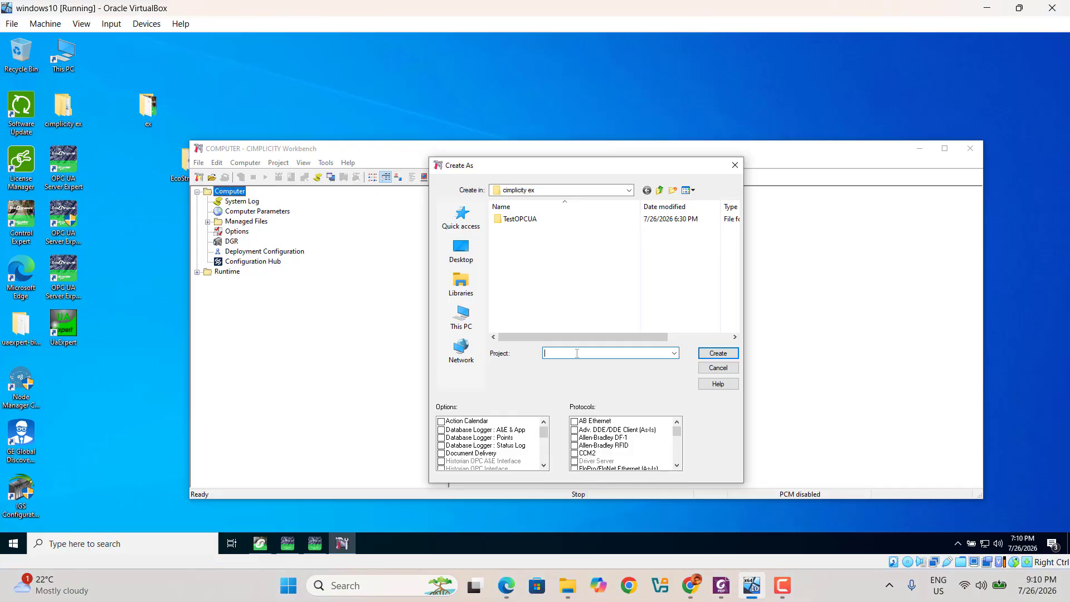
{"action": "type", "text": "PLCUA"}
Tick the OPC UA Client protocol and create the project in the cimplicity ex folder
{"action": "left_click", "coordinate": [677, 466]}
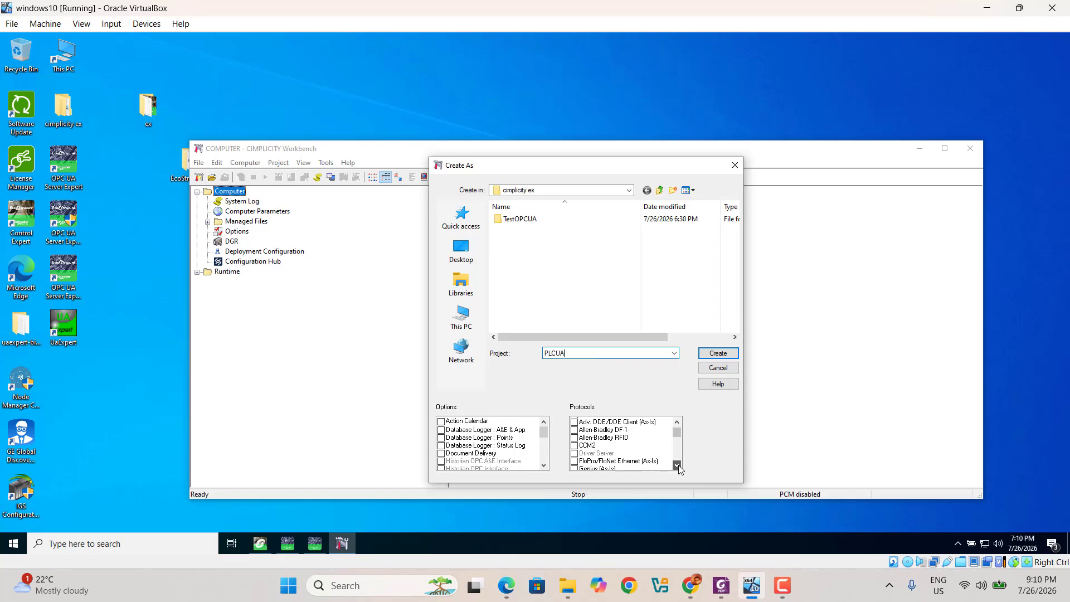
{"action": "left_click", "coordinate": [677, 465]}
{"action": "left_click", "coordinate": [678, 465]}
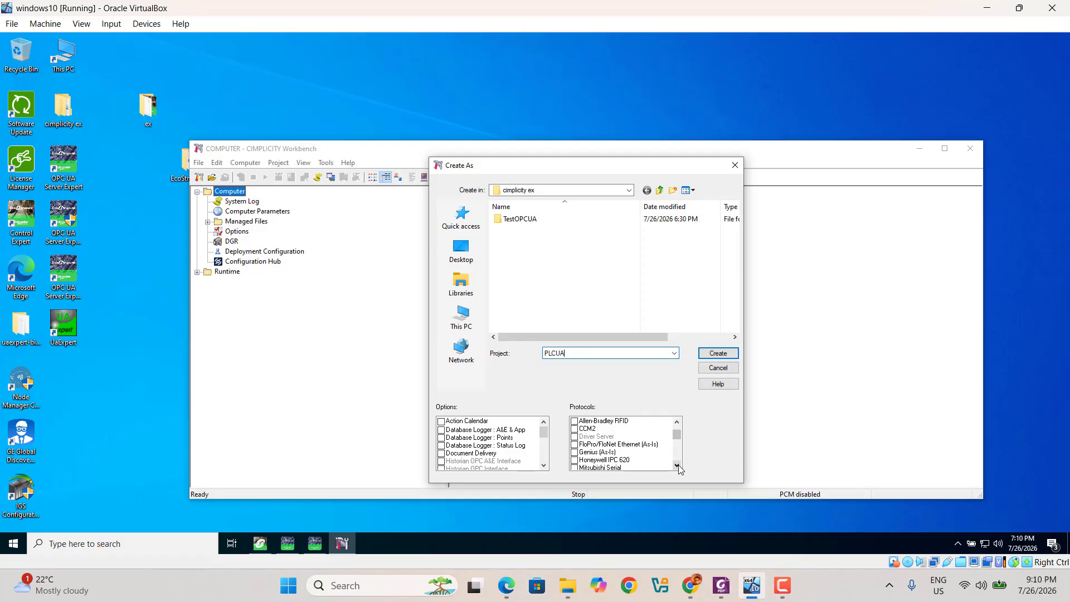
{"action": "left_click", "coordinate": [678, 465]}
{"action": "left_click", "coordinate": [679, 465]}
{"action": "left_click", "coordinate": [679, 466]}
{"action": "left_click", "coordinate": [678, 466]}
{"action": "left_click", "coordinate": [678, 466]}
{"action": "left_click", "coordinate": [678, 465]}
{"action": "left_click", "coordinate": [678, 465]}
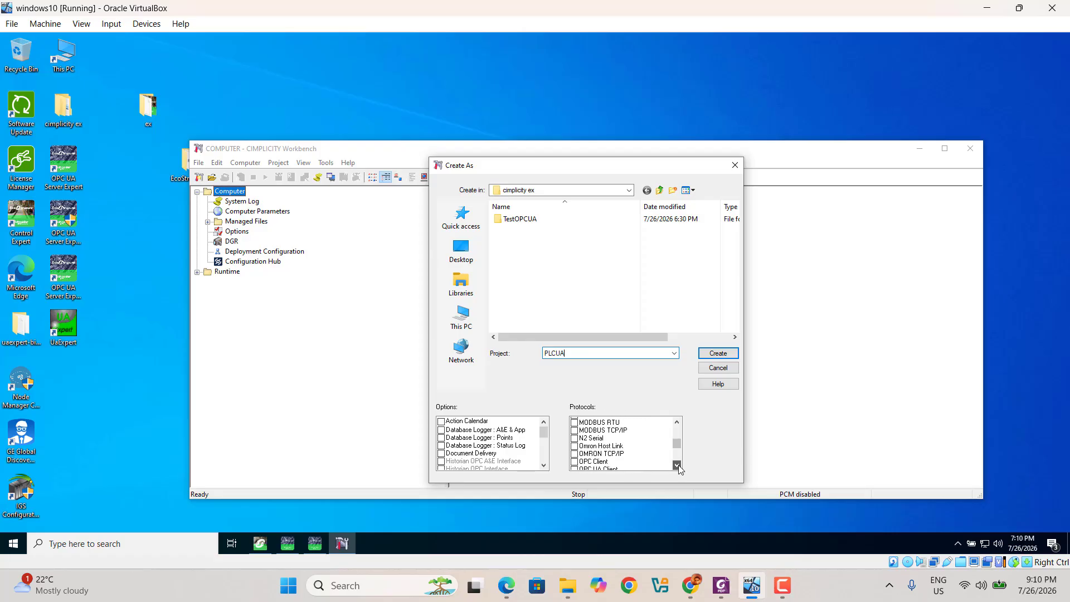
{"action": "left_click", "coordinate": [677, 464]}
{"action": "left_click", "coordinate": [677, 465]}
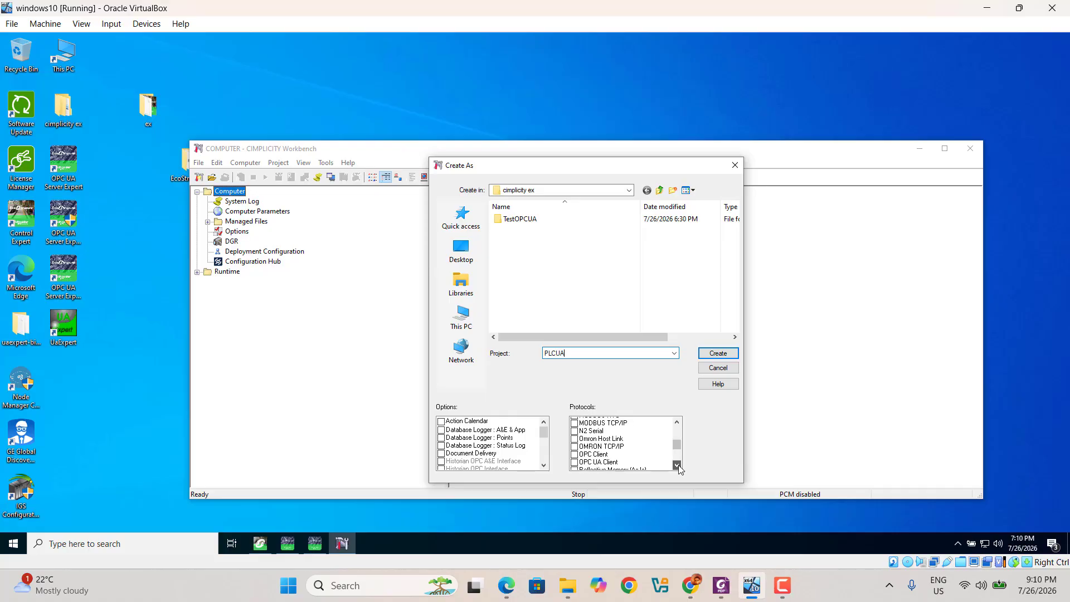
{"action": "left_click", "coordinate": [678, 465]}
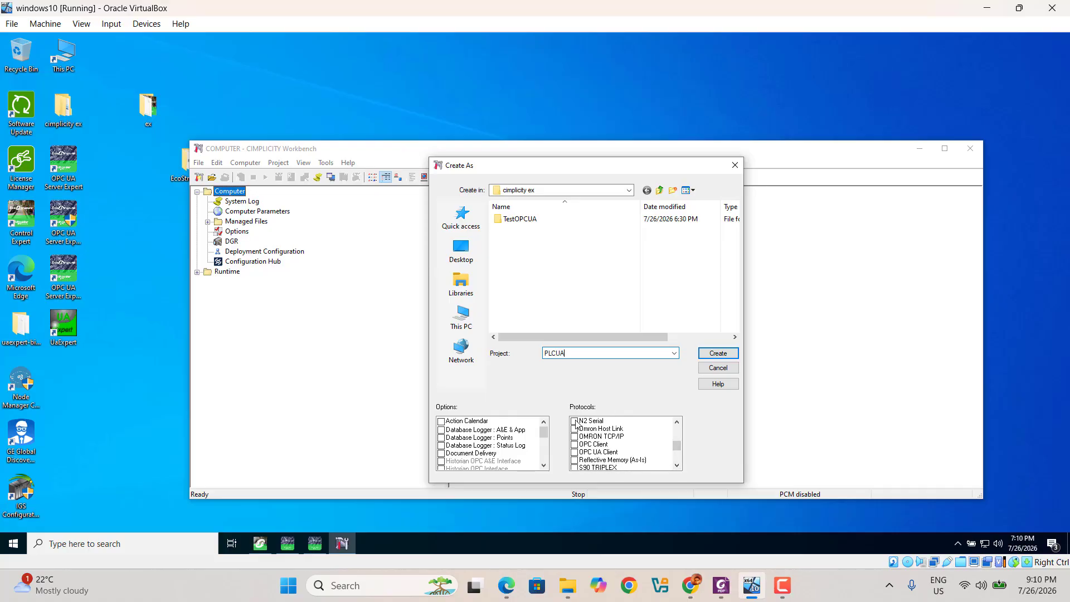
{"action": "left_click", "coordinate": [575, 453]}
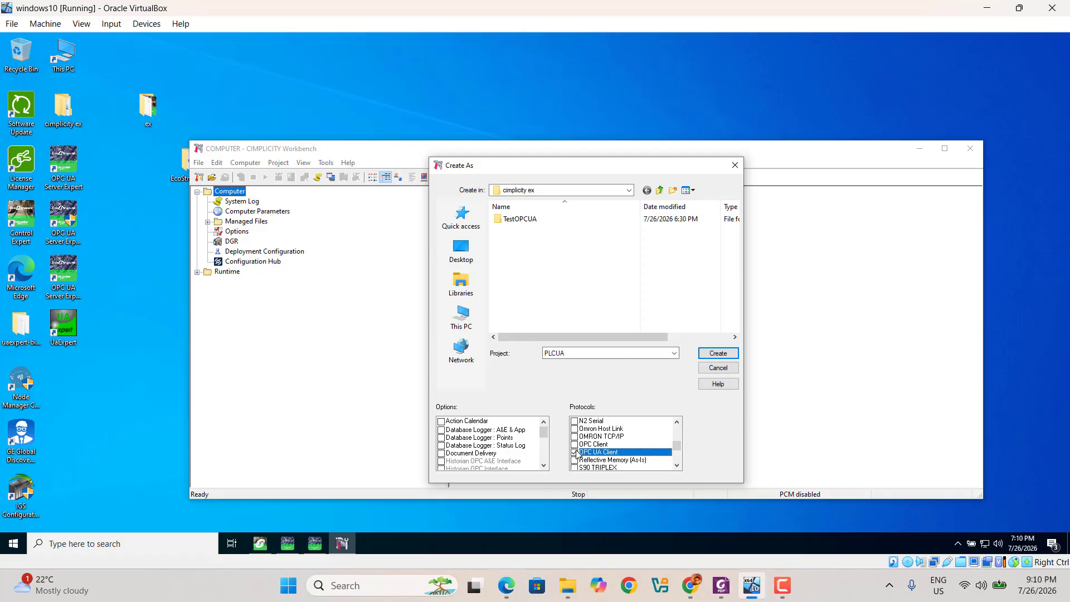
{"action": "left_click", "coordinate": [716, 356]}
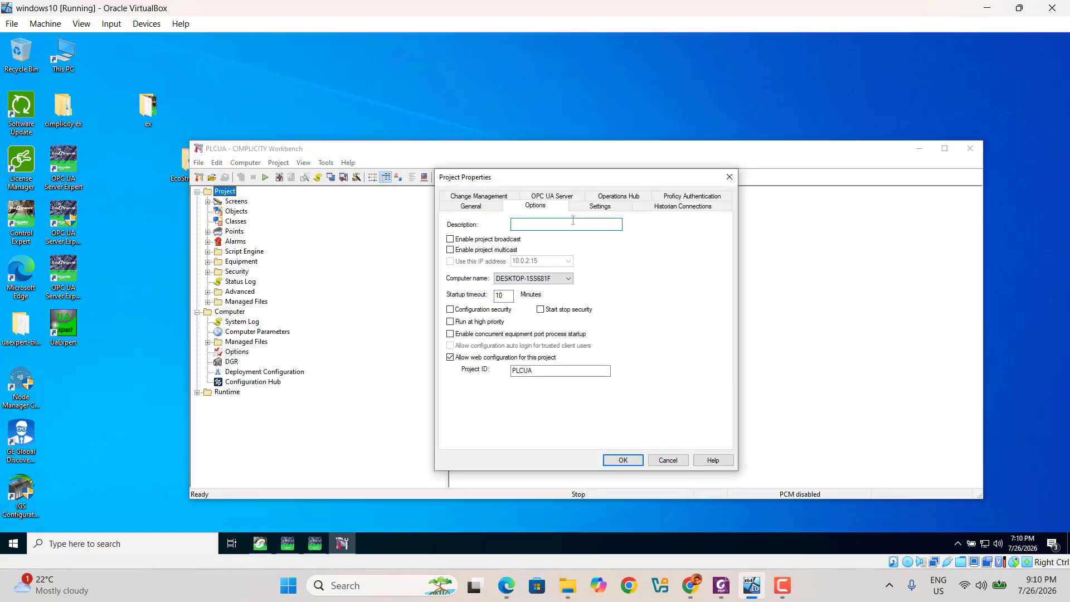
Enter 'est_opcua', review the General, OPC UA, Historian and Change Management properties, then accept
{"action": "type", "text": "est"}
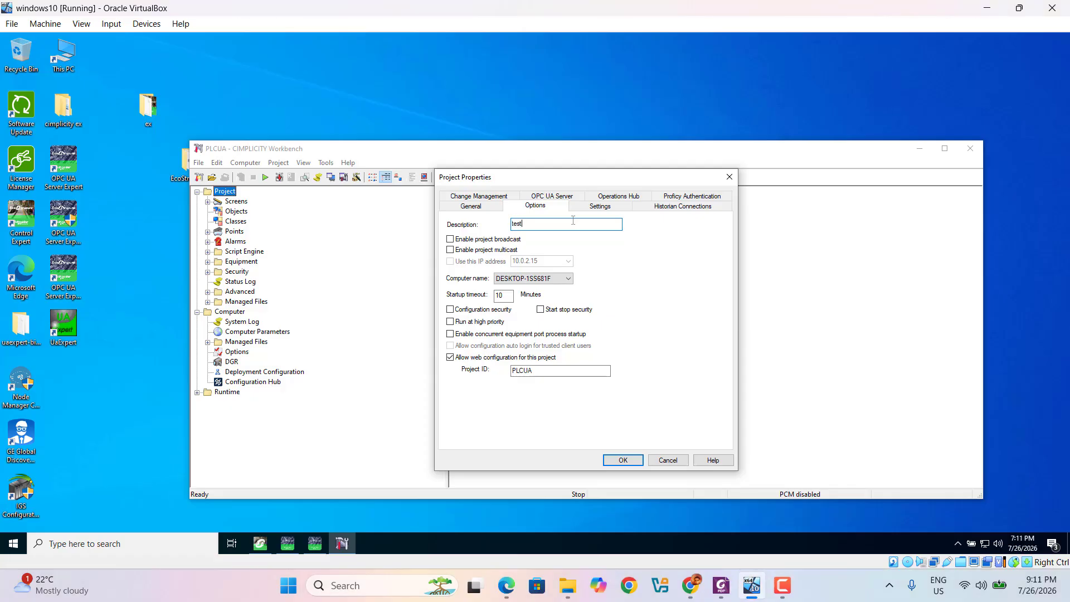
{"action": "type", "text": "_opcua"}
{"action": "left_click", "coordinate": [476, 208]}
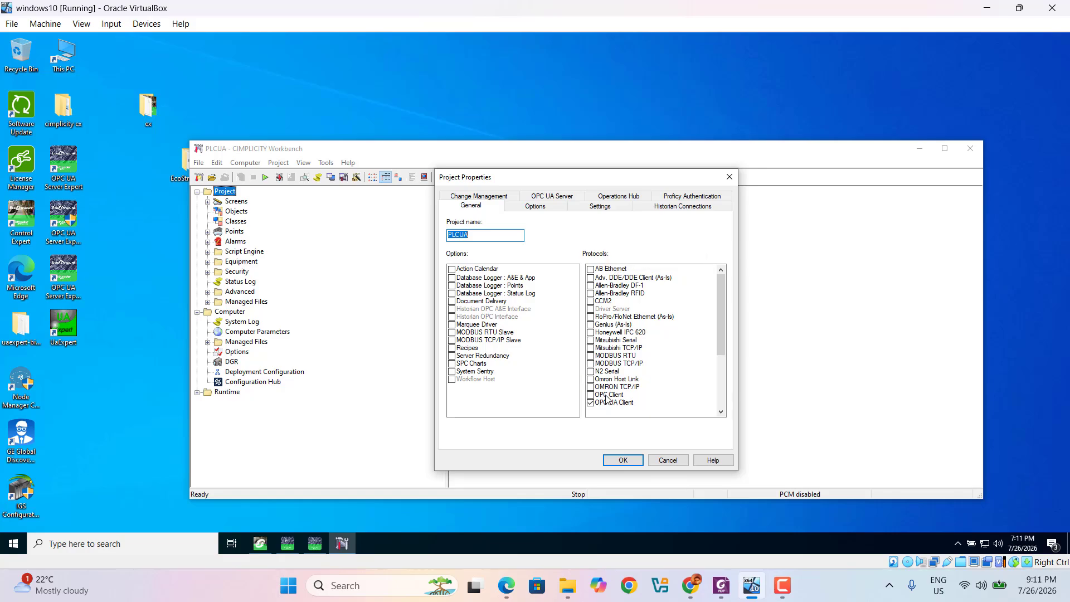
{"action": "left_click", "coordinate": [556, 201]}
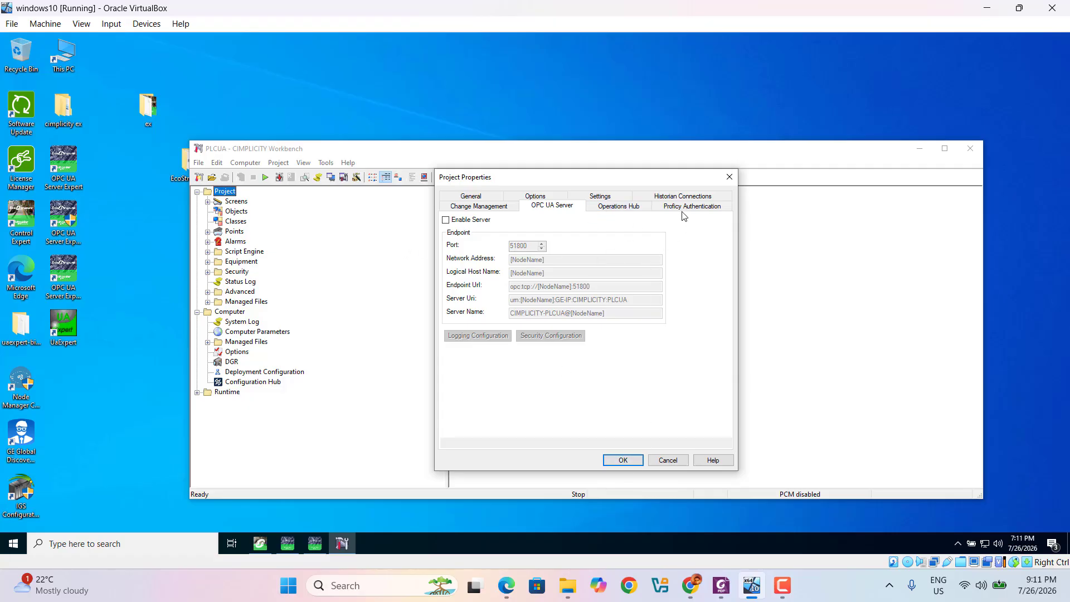
{"action": "left_click", "coordinate": [683, 196]}
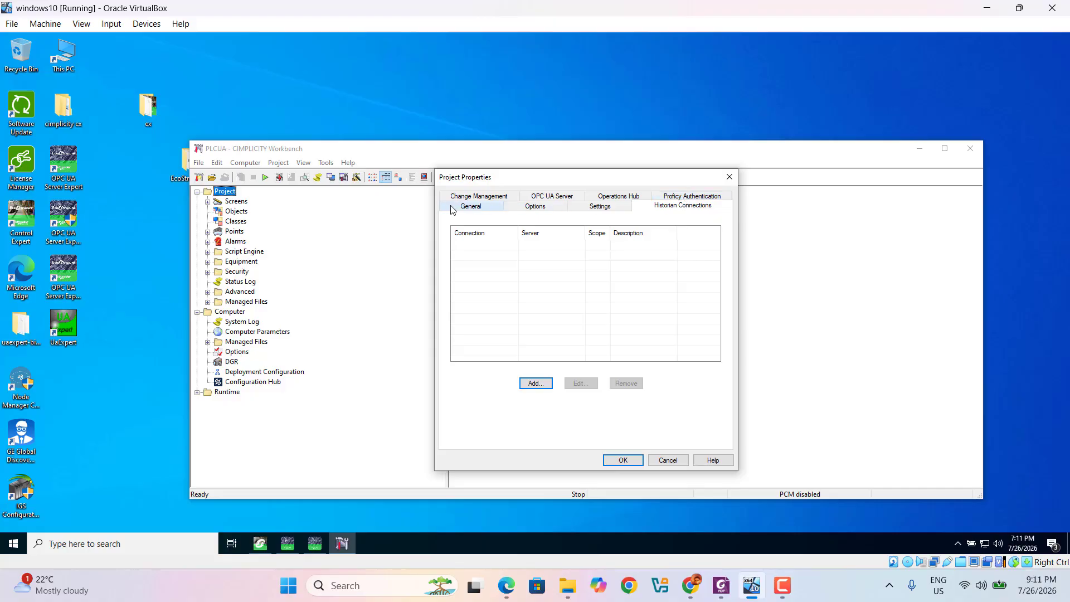
{"action": "left_click", "coordinate": [477, 197]}
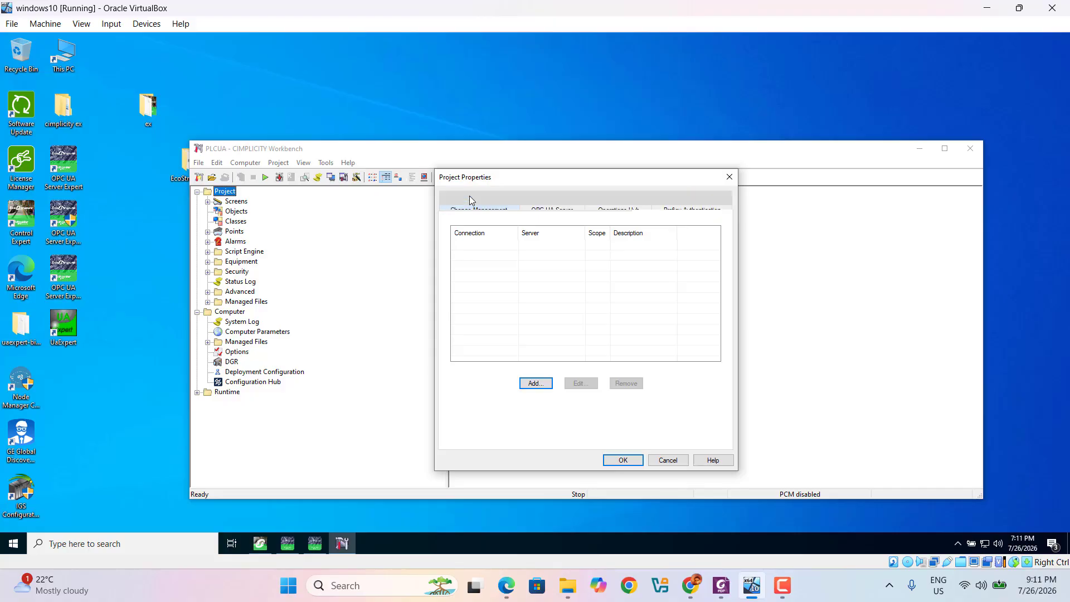
{"action": "left_click", "coordinate": [620, 462]}
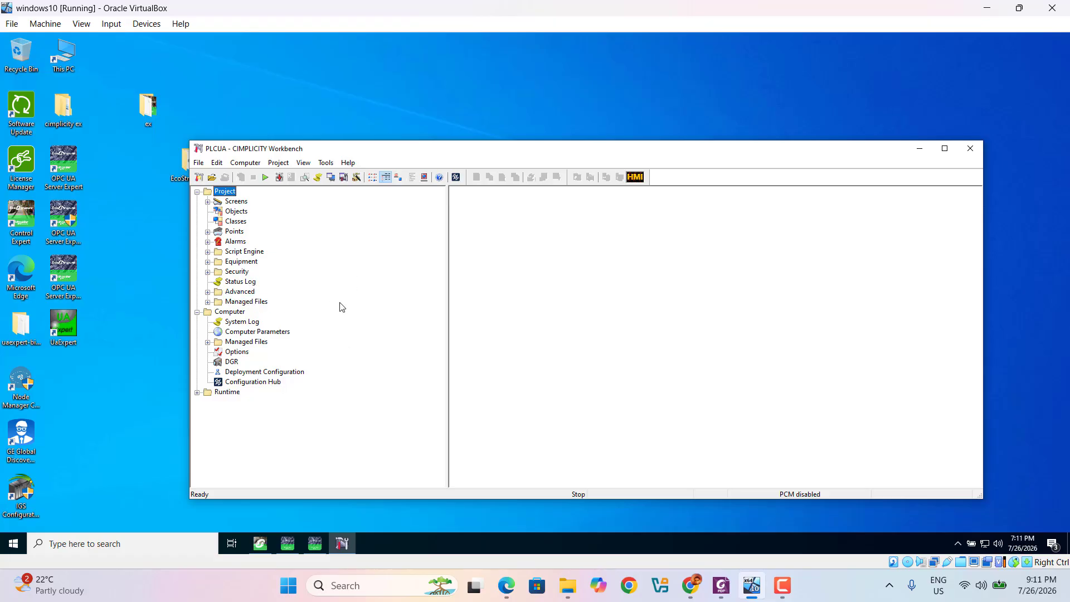
Create a new UACLIENT port on UA_0 under Equipment > Ports
{"action": "left_click", "coordinate": [208, 262]}
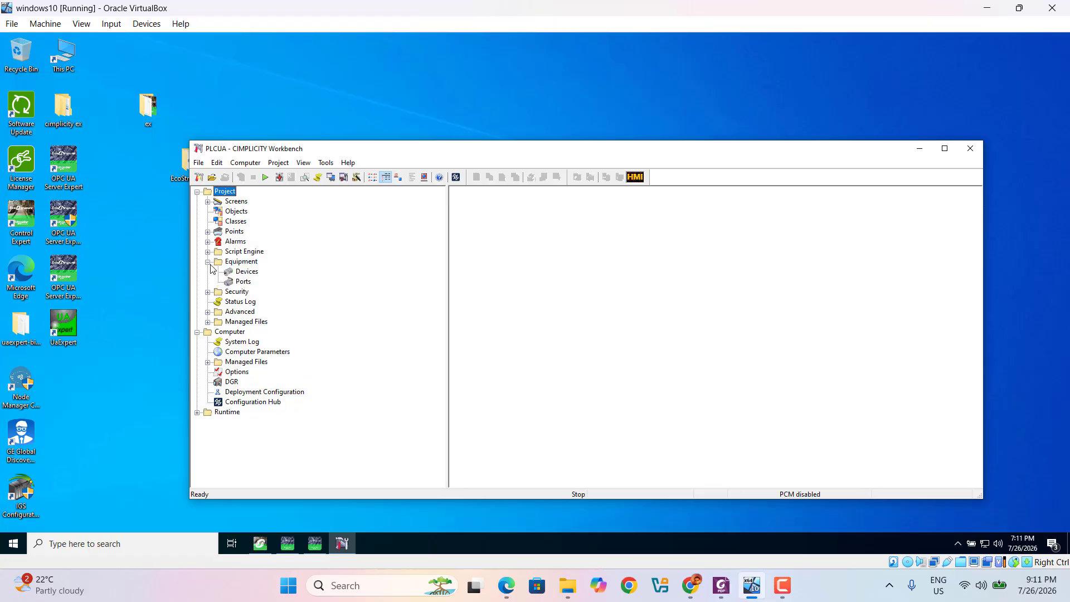
{"action": "left_click", "coordinate": [243, 282]}
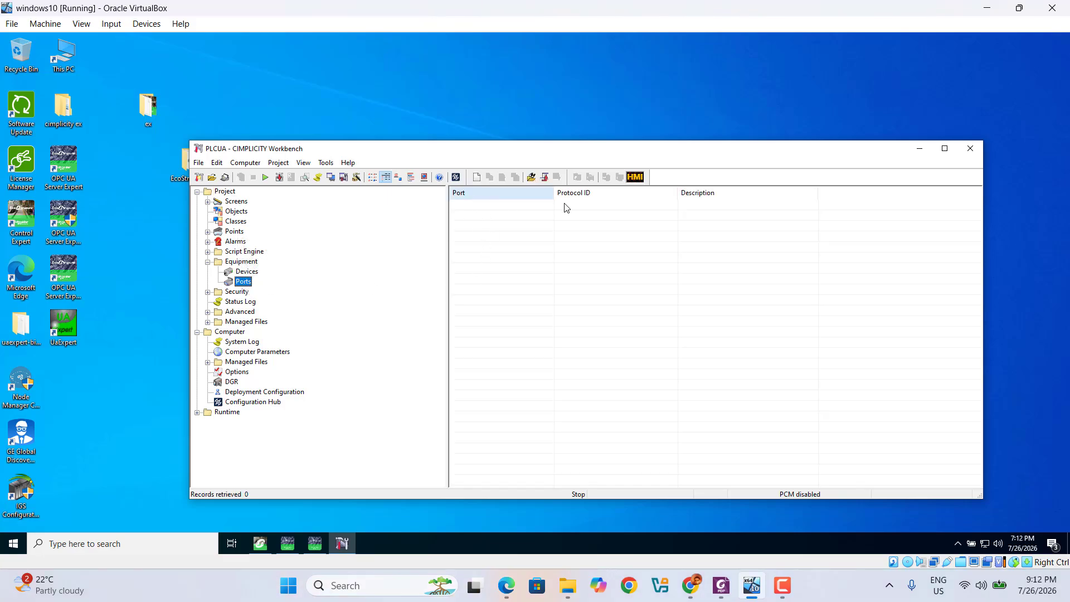
{"action": "right_click", "coordinate": [480, 215]}
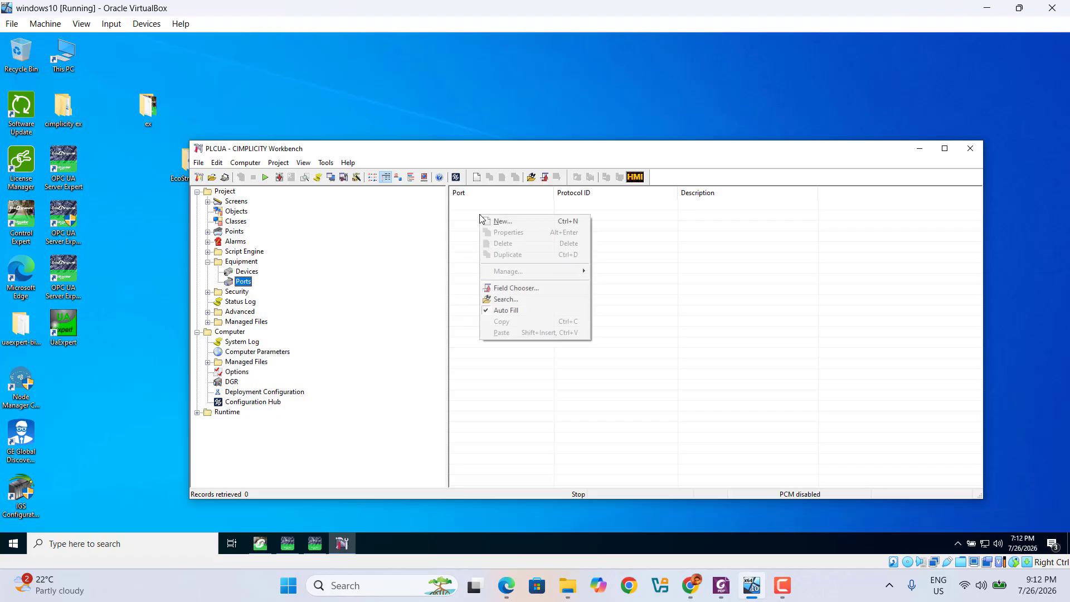
{"action": "left_click", "coordinate": [510, 223]}
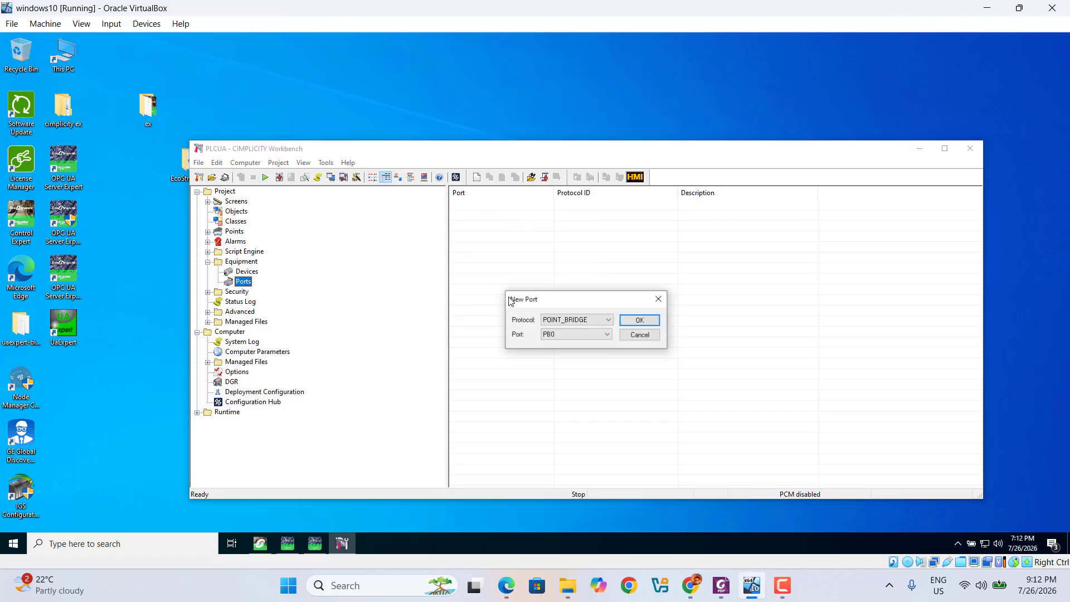
{"action": "left_click", "coordinate": [609, 320]}
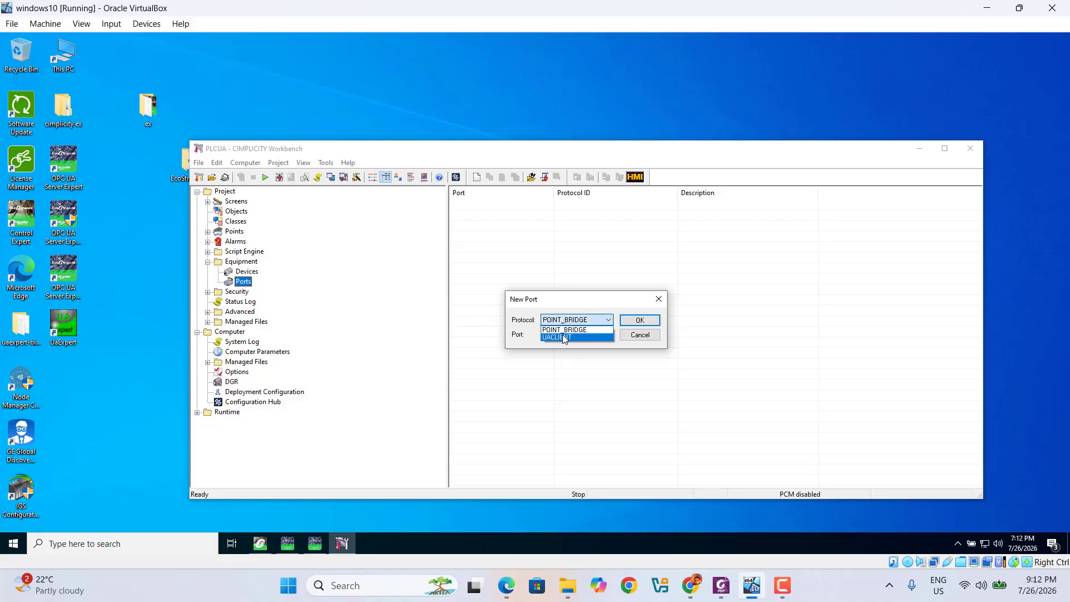
{"action": "left_click", "coordinate": [564, 337]}
{"action": "left_click", "coordinate": [564, 337]}
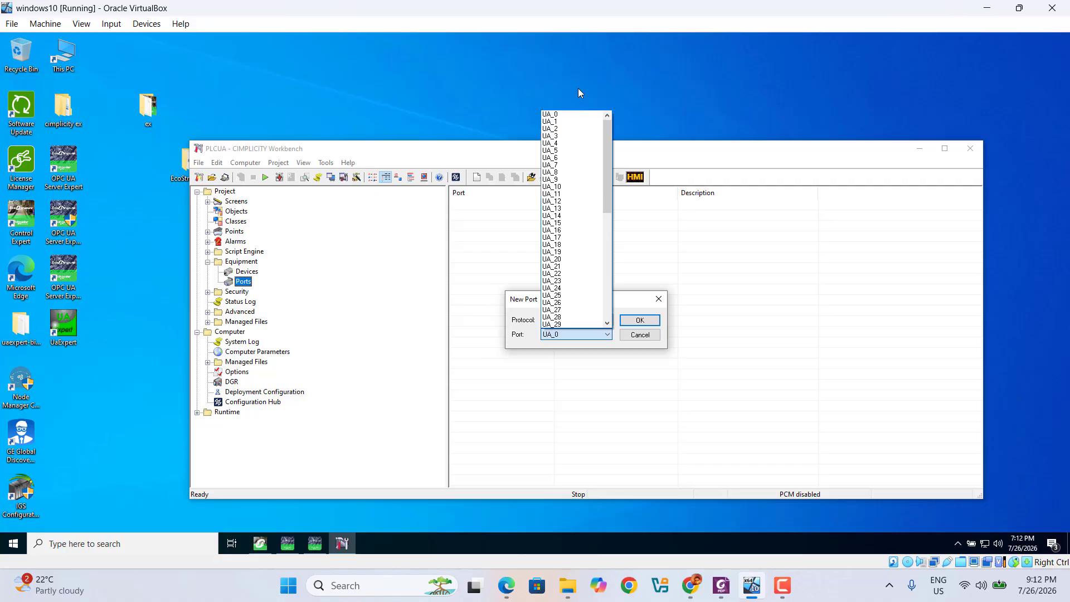
{"action": "left_click", "coordinate": [632, 233]}
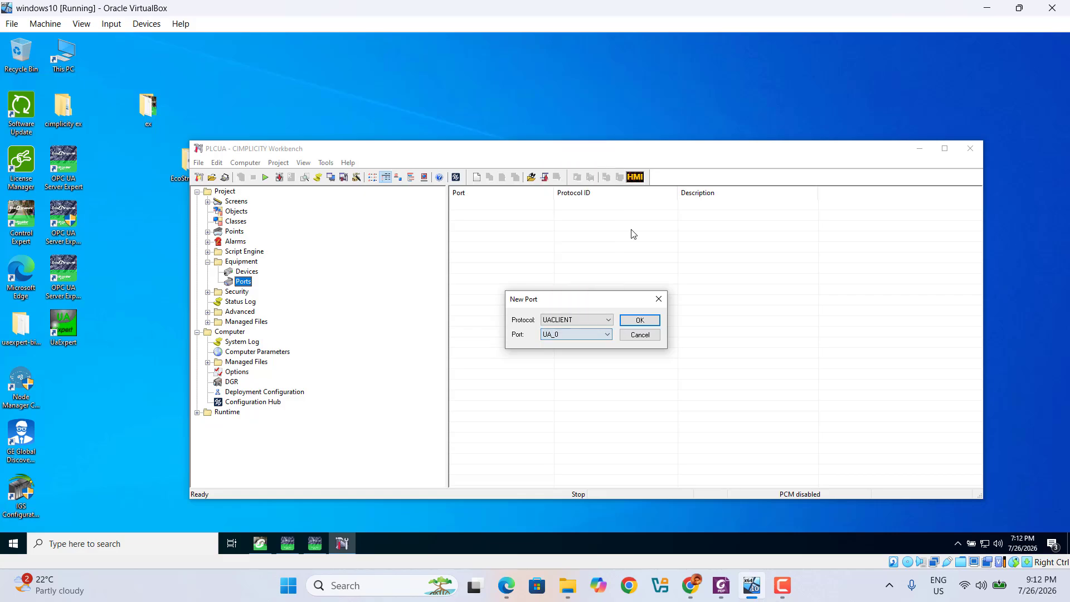
{"action": "left_click", "coordinate": [636, 323]}
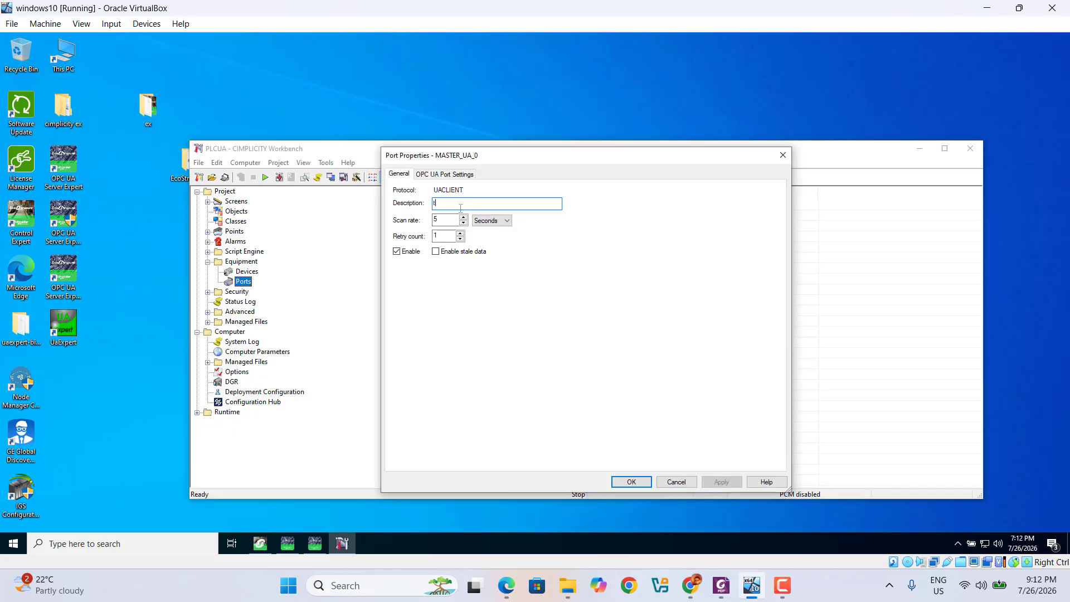
Give port MASTER_UA_0 the description testconnection and scan rate 4, and apply
{"action": "type", "text": "tes"}
{"action": "type", "text": "tconnection"}
{"action": "left_click", "coordinate": [463, 223]}
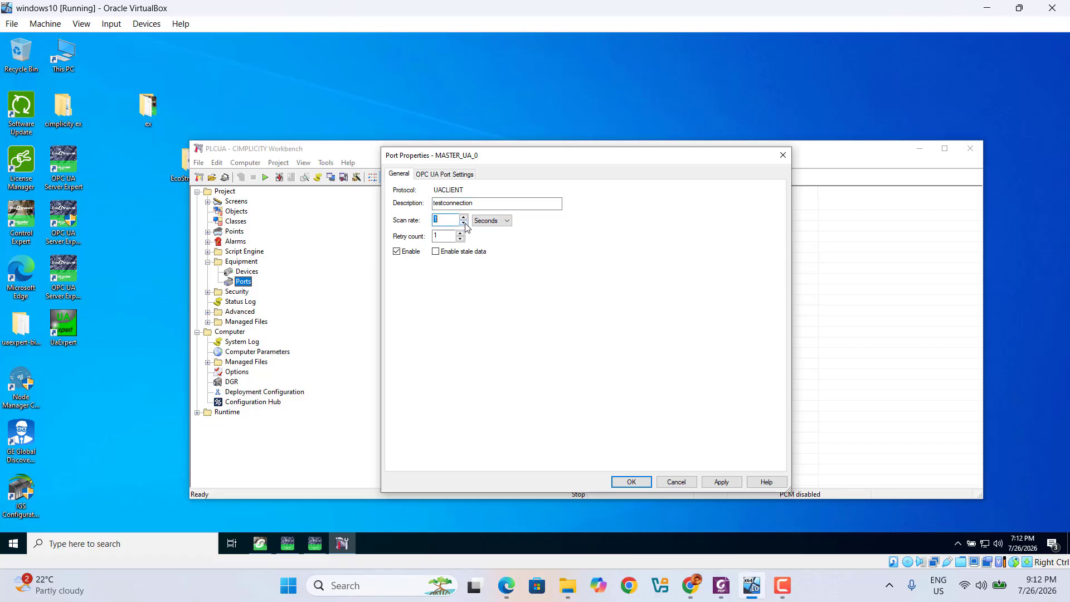
{"action": "left_click", "coordinate": [442, 175]}
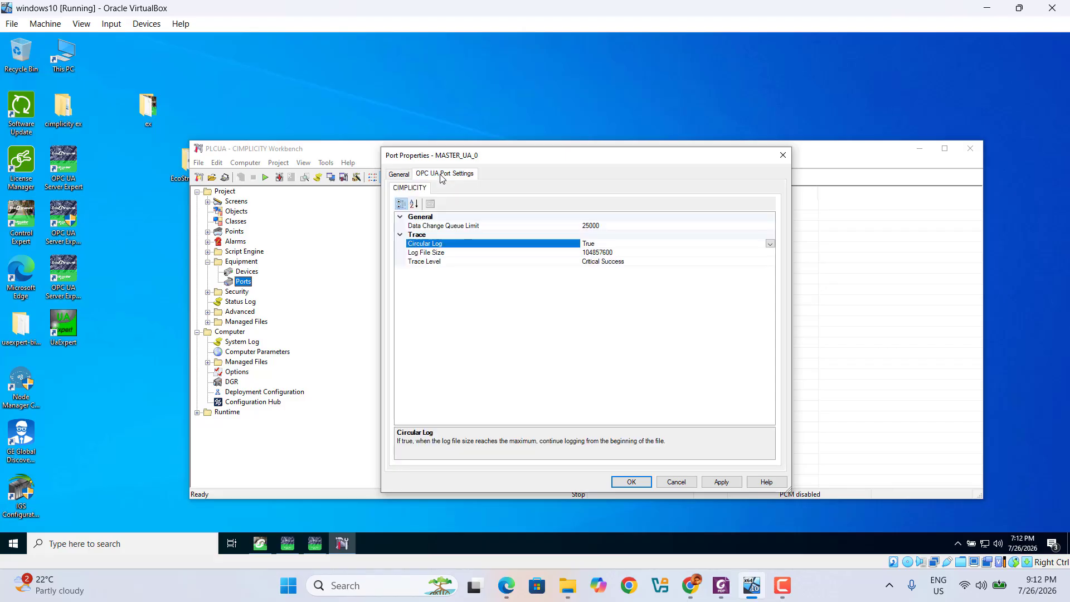
{"action": "left_click", "coordinate": [724, 484]}
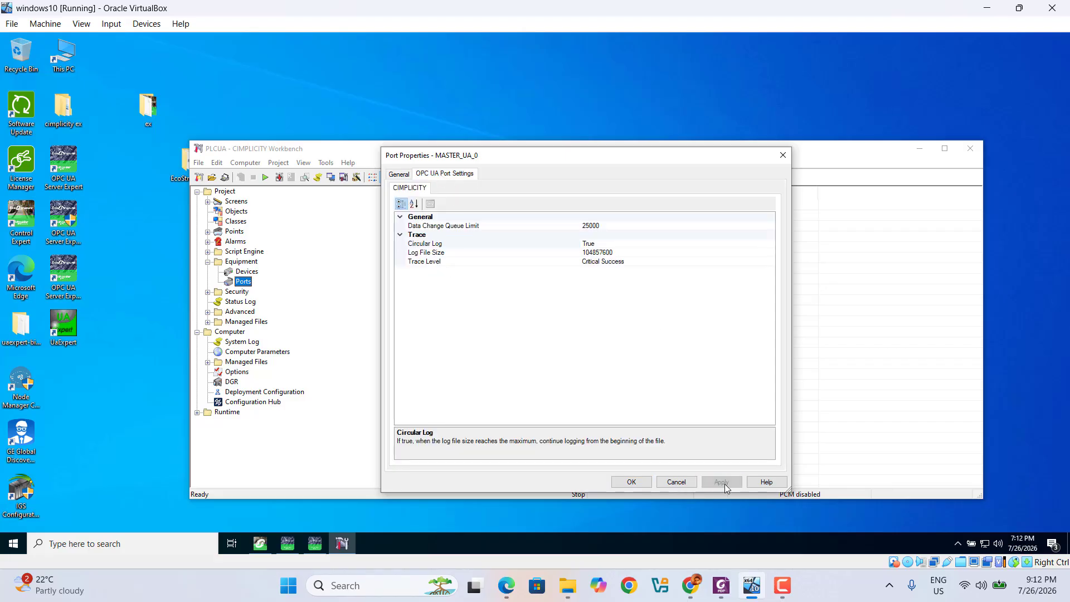
{"action": "left_click", "coordinate": [635, 483]}
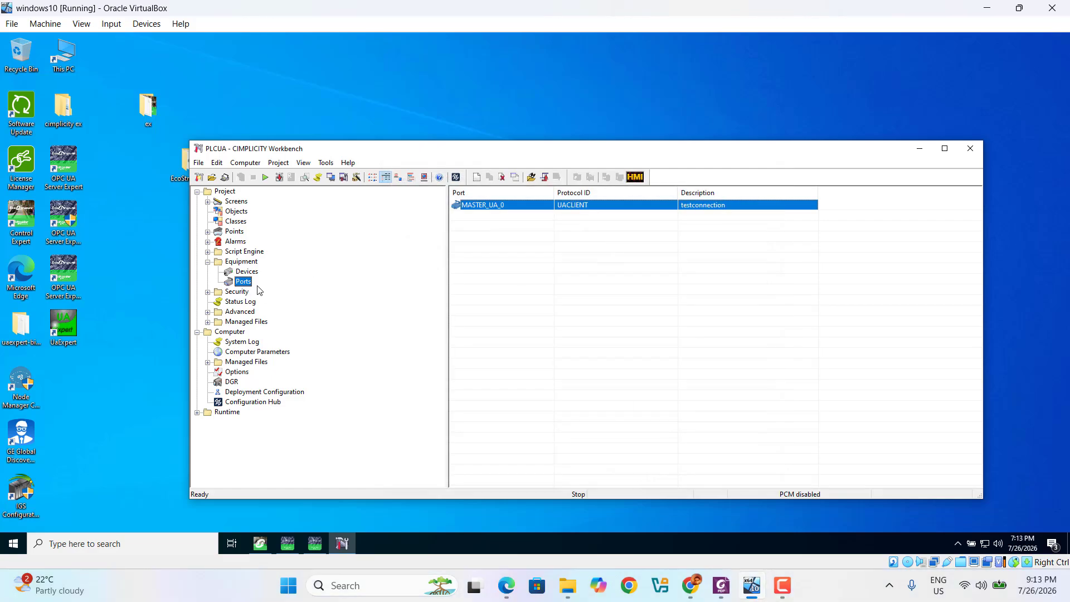
{"action": "left_click", "coordinate": [247, 271]}
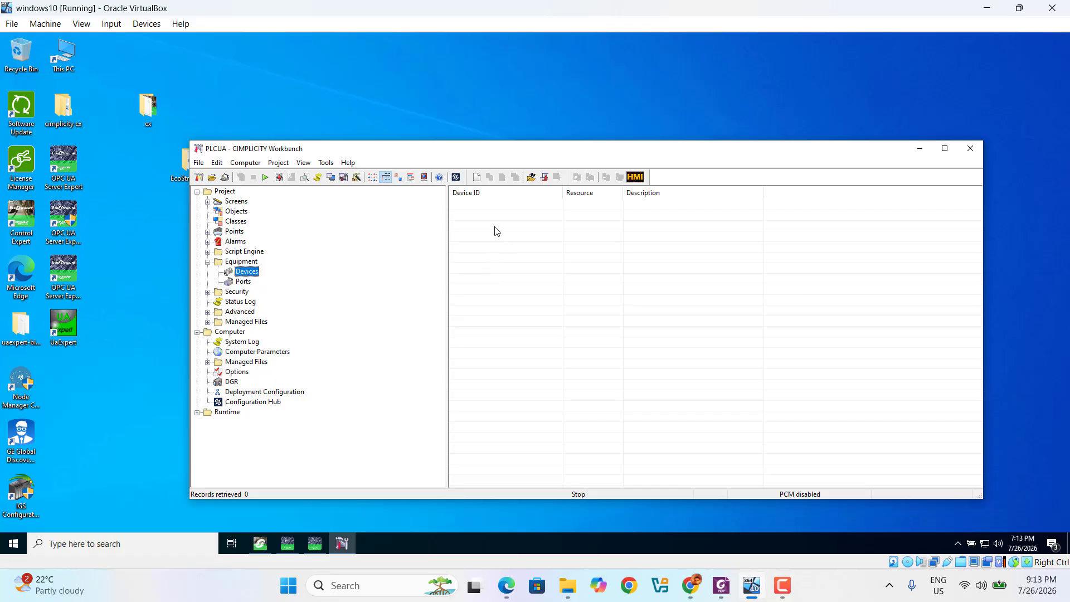
Create device PLCTEST on port MASTER_UA_0
{"action": "right_click", "coordinate": [497, 232]}
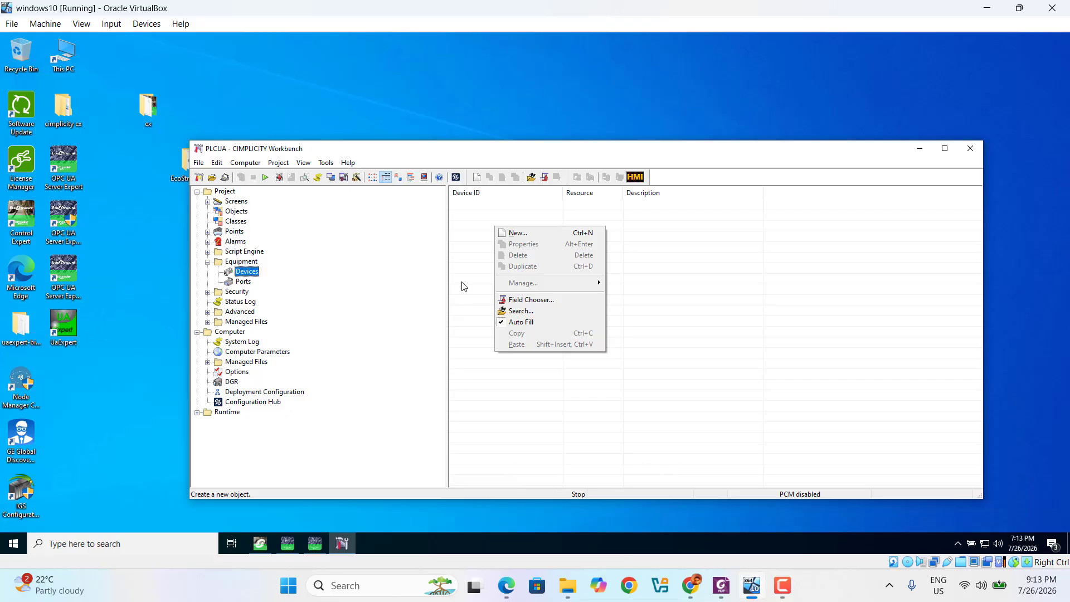
{"action": "left_click", "coordinate": [512, 238]}
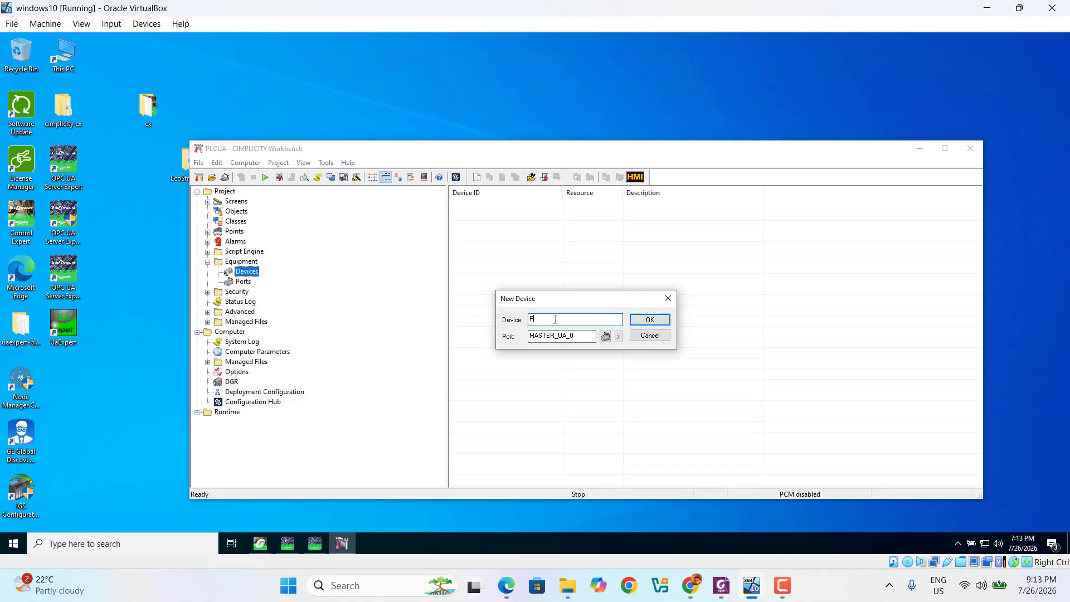
{"action": "left_click", "coordinate": [619, 337]}
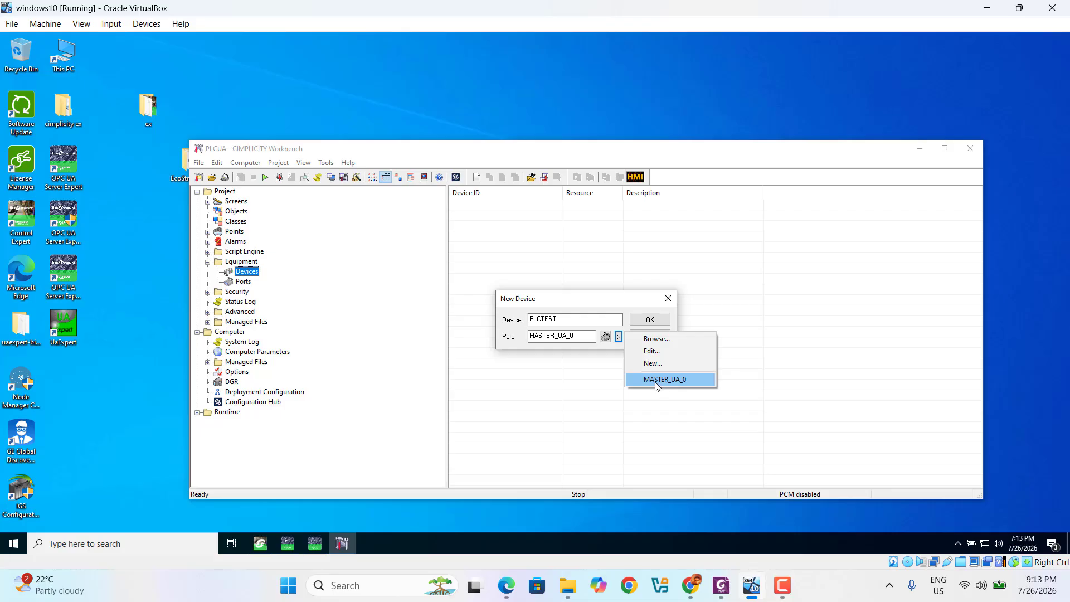
{"action": "left_click", "coordinate": [725, 410]}
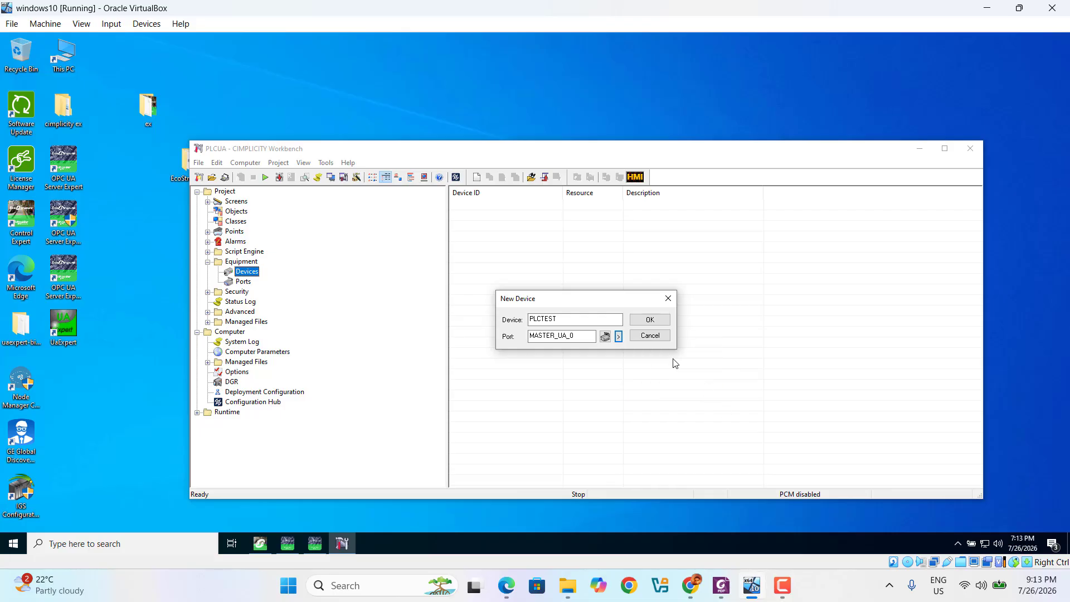
{"action": "left_click", "coordinate": [649, 320]}
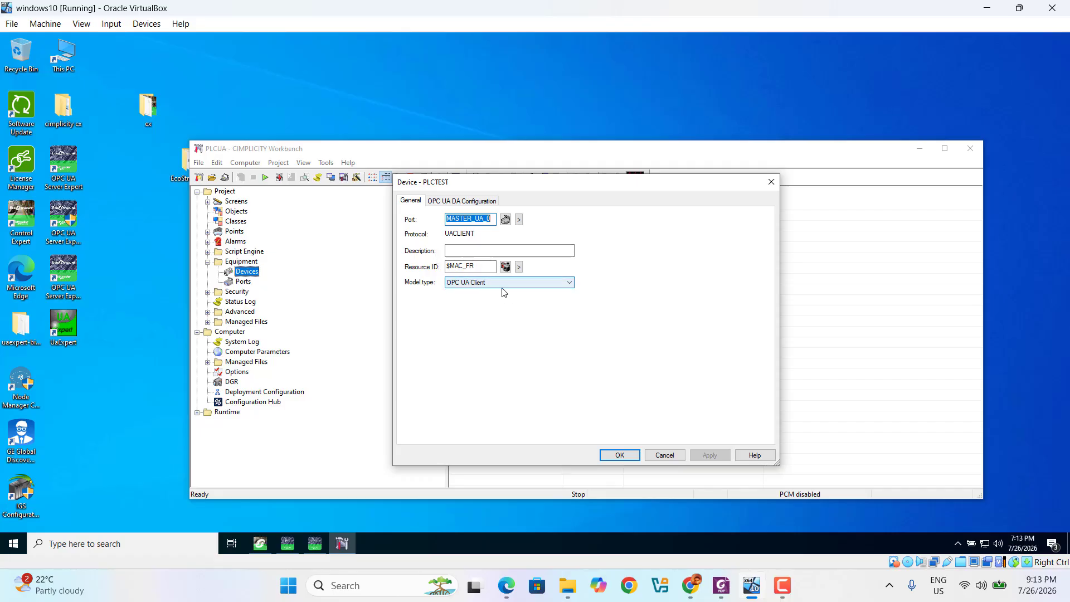
Clear PLCTEST's endpoint URL and copy OPC UA Server Expert's endpoint address
{"action": "left_click", "coordinate": [460, 202]}
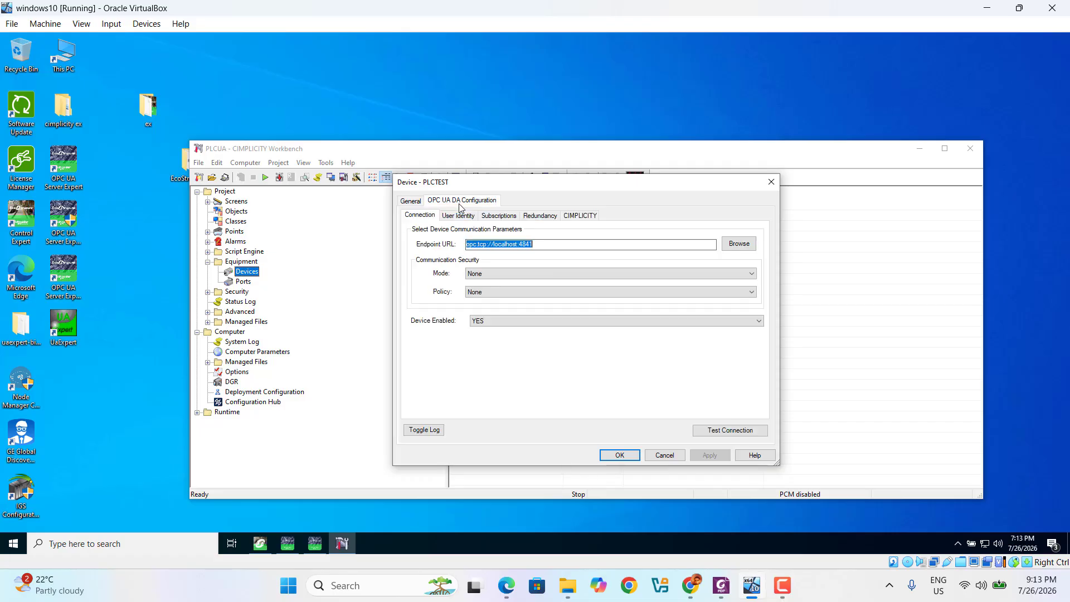
{"action": "left_click", "coordinate": [555, 247]}
{"action": "key", "text": "BackSpace"}
{"action": "key", "text": "BackSpace"}
{"action": "key", "text": "BackSpace"}
{"action": "key", "text": "BackSpace"}
{"action": "key", "text": "BackSpace"}
{"action": "key", "text": "BackSpace"}
{"action": "key", "text": "BackSpace"}
{"action": "key", "text": "BackSpace"}
{"action": "key", "text": "BackSpace"}
{"action": "key", "text": "BackSpace"}
{"action": "key", "text": "BackSpace"}
{"action": "key", "text": "BackSpace"}
{"action": "key", "text": "BackSpace"}
{"action": "key", "text": "BackSpace"}
{"action": "key", "text": "BackSpace"}
{"action": "key", "text": "BackSpace"}
{"action": "key", "text": "BackSpace"}
{"action": "key", "text": "BackSpace"}
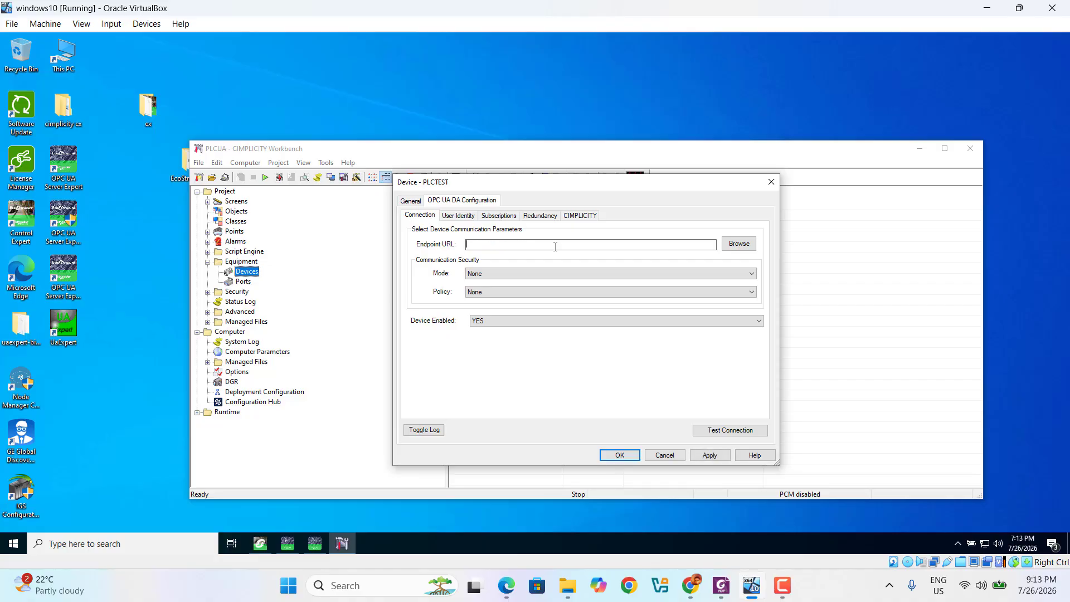
{"action": "left_click", "coordinate": [314, 544]}
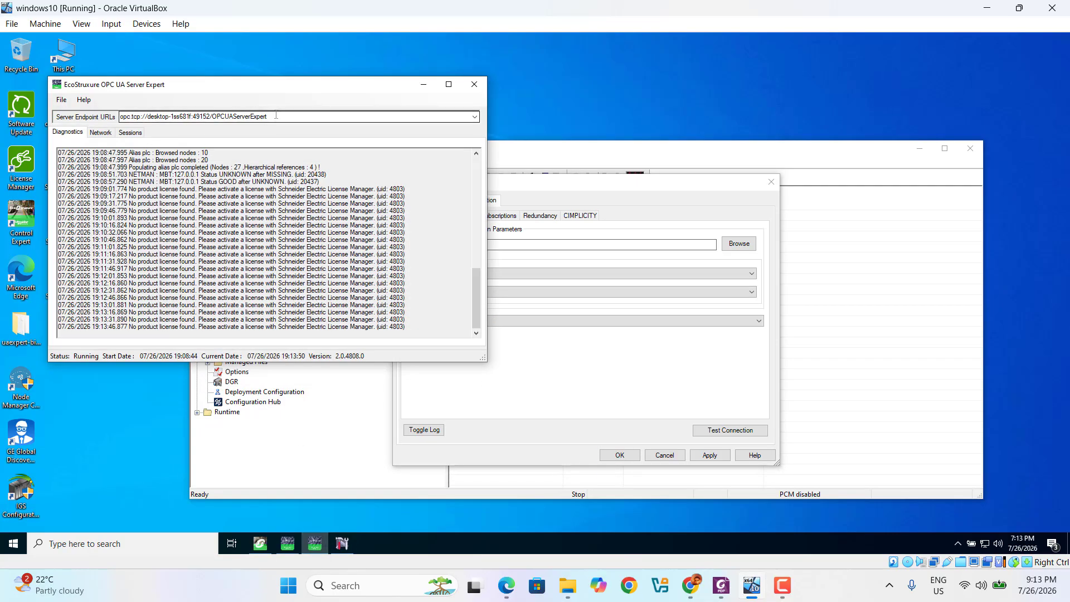
{"action": "double_click", "coordinate": [273, 116]}
{"action": "right_click", "coordinate": [213, 117]}
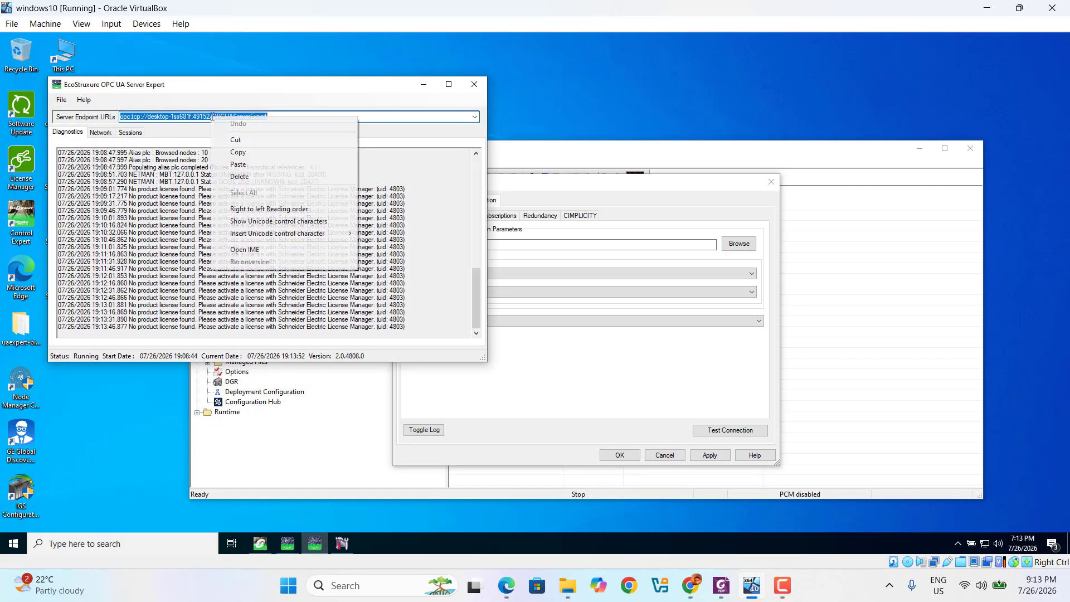
{"action": "left_click", "coordinate": [263, 152]}
{"action": "left_click", "coordinate": [424, 84]}
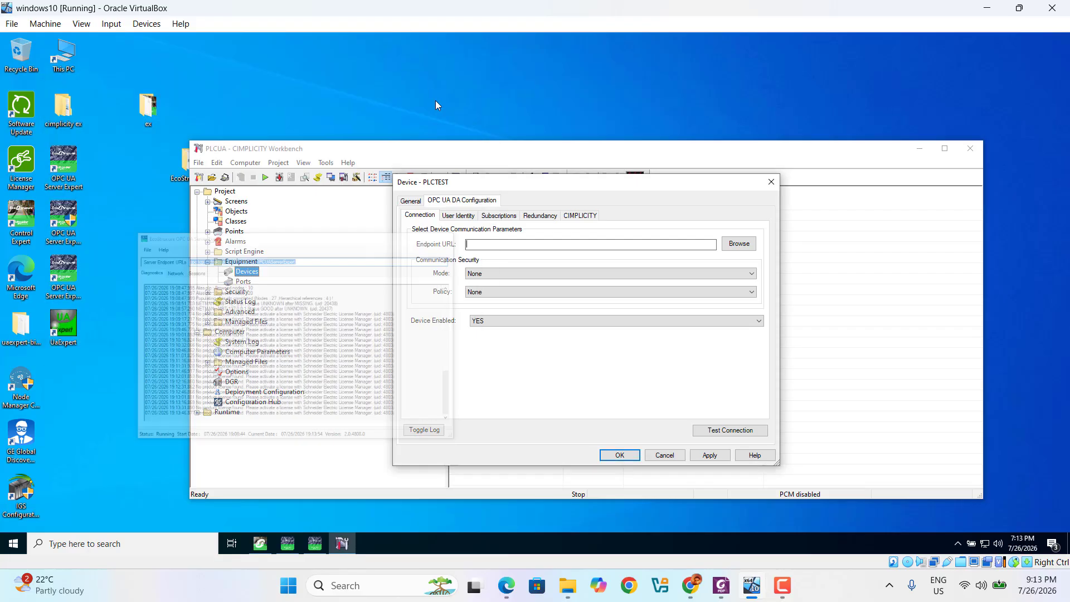
Paste the server endpoint into PLCTEST, choose the None - None security endpoint, and apply
{"action": "right_click", "coordinate": [485, 249]}
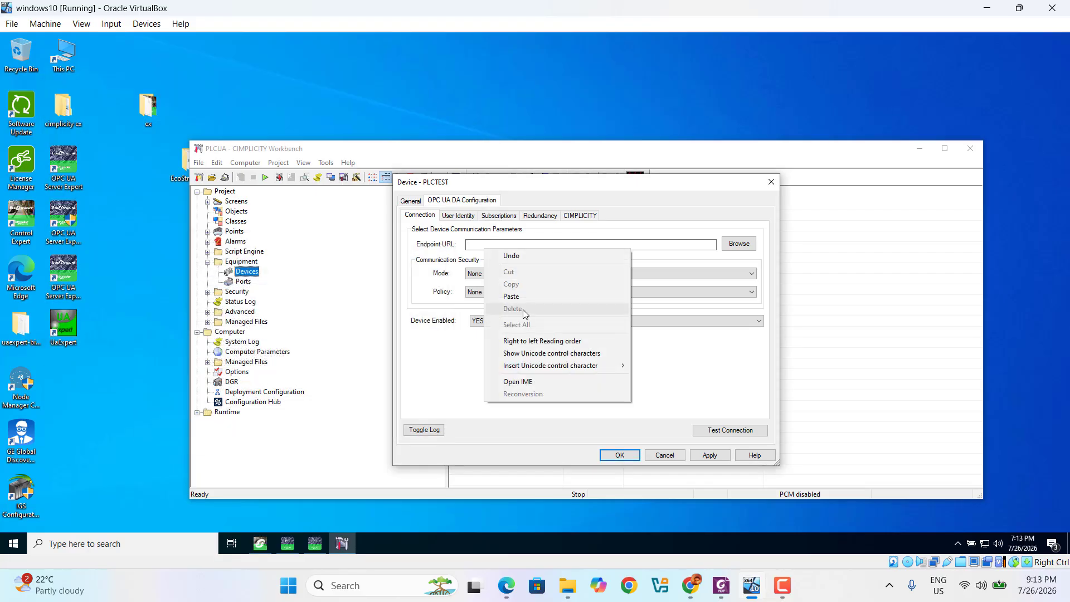
{"action": "left_click", "coordinate": [505, 295]}
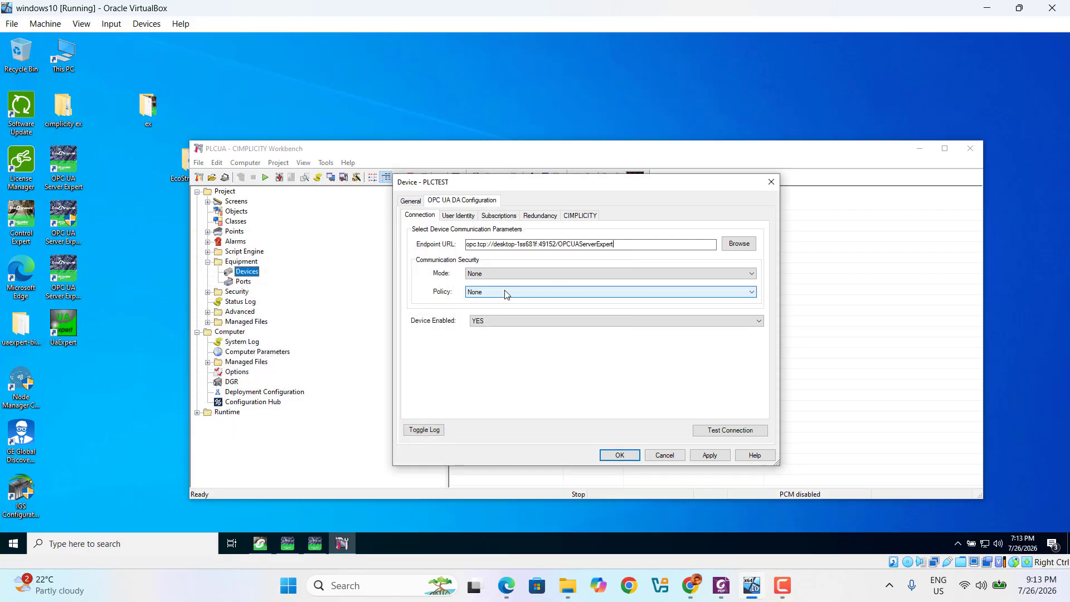
{"action": "left_click", "coordinate": [739, 244]}
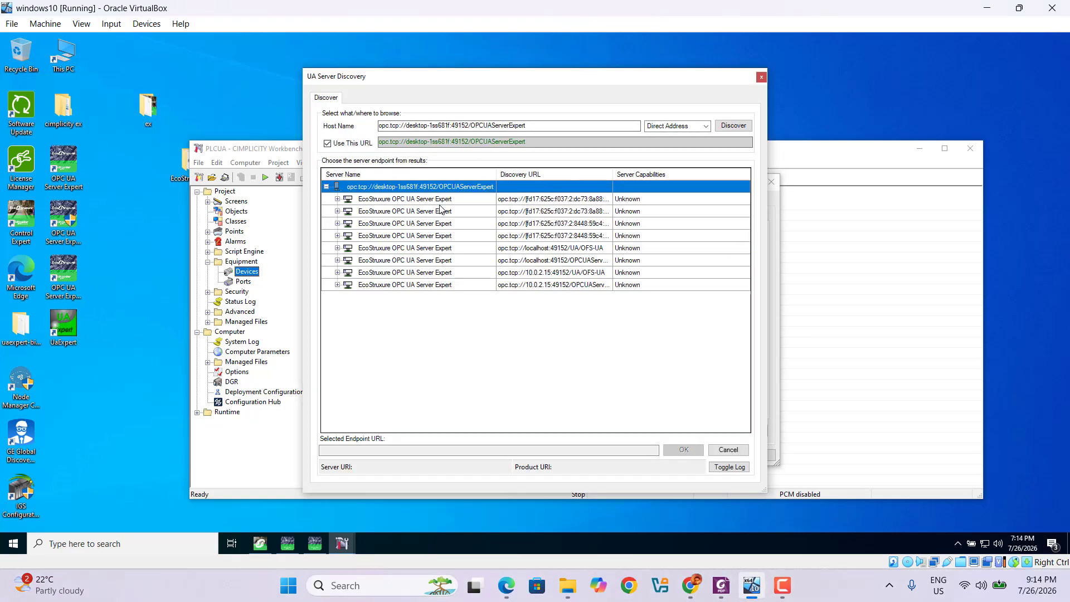
{"action": "left_click", "coordinate": [338, 199]}
{"action": "left_click", "coordinate": [338, 199]}
{"action": "left_click", "coordinate": [338, 200]}
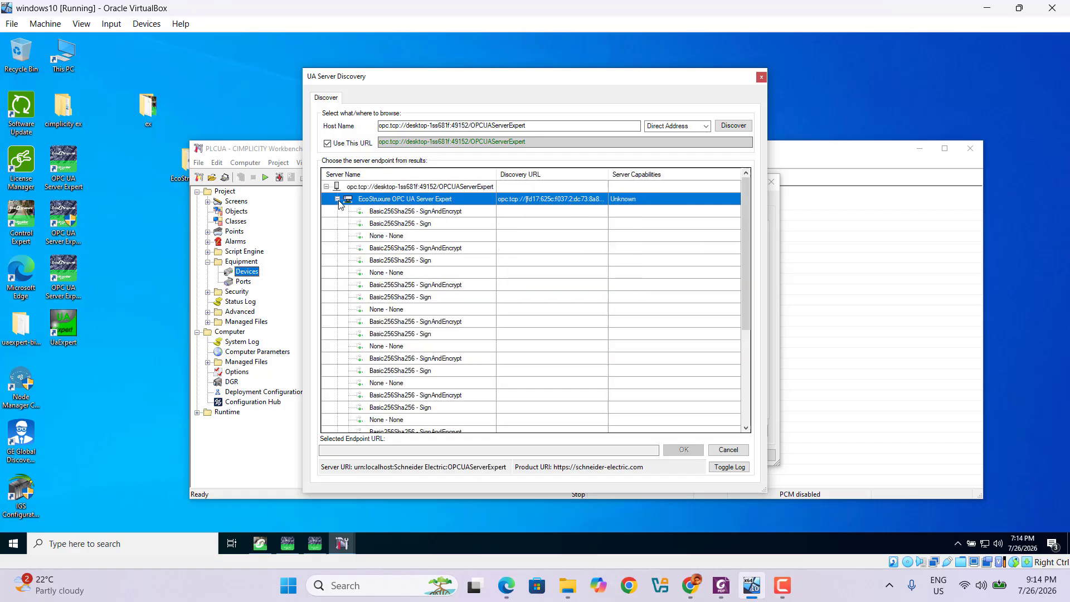
{"action": "left_click", "coordinate": [393, 237]}
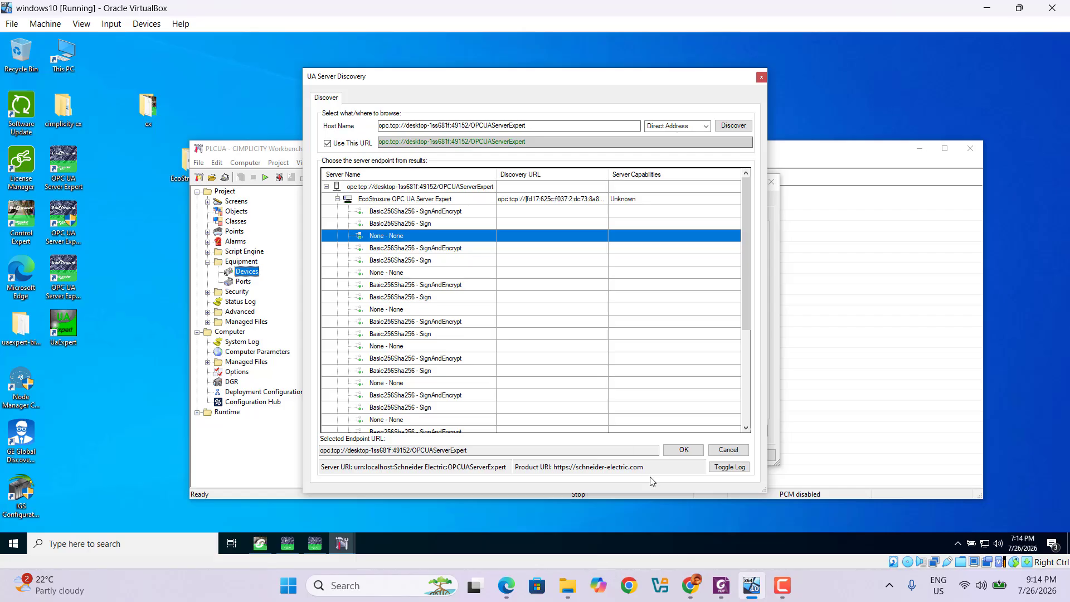
{"action": "left_click", "coordinate": [694, 457]}
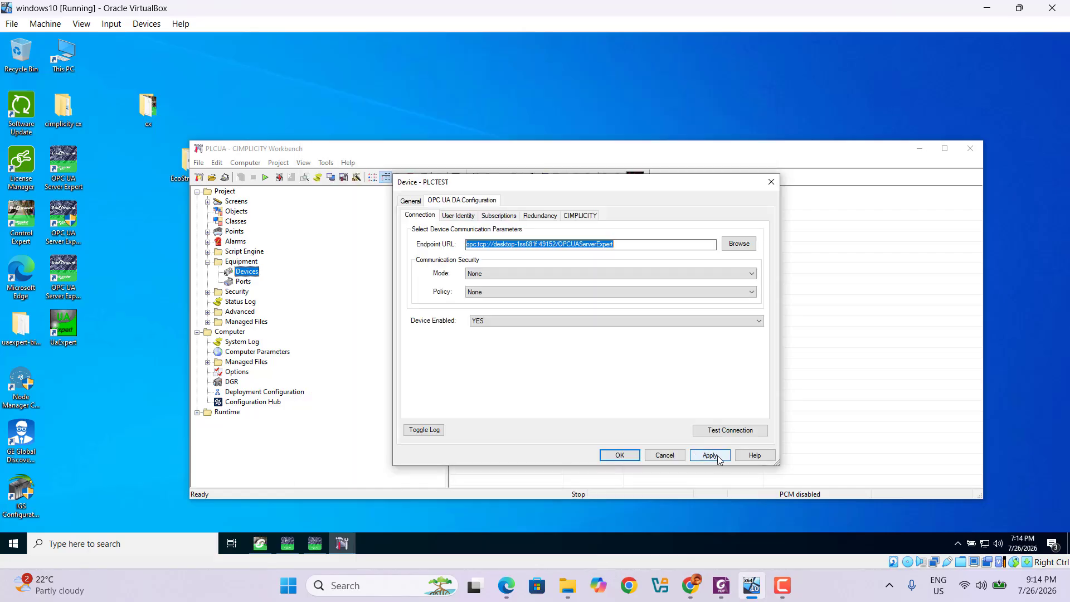
{"action": "left_click", "coordinate": [718, 460]}
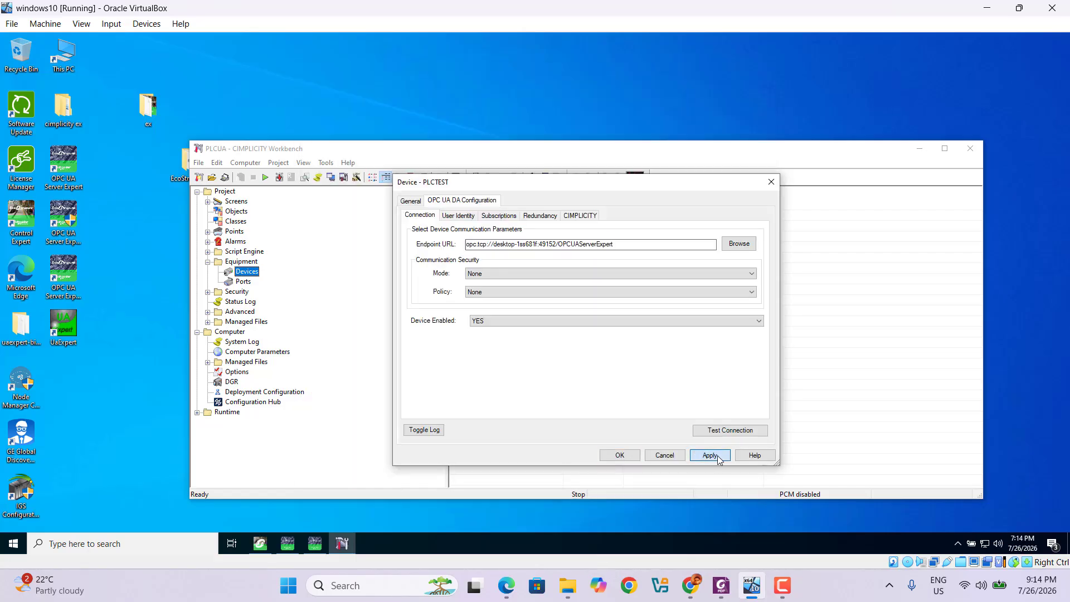
{"action": "left_click", "coordinate": [620, 455]}
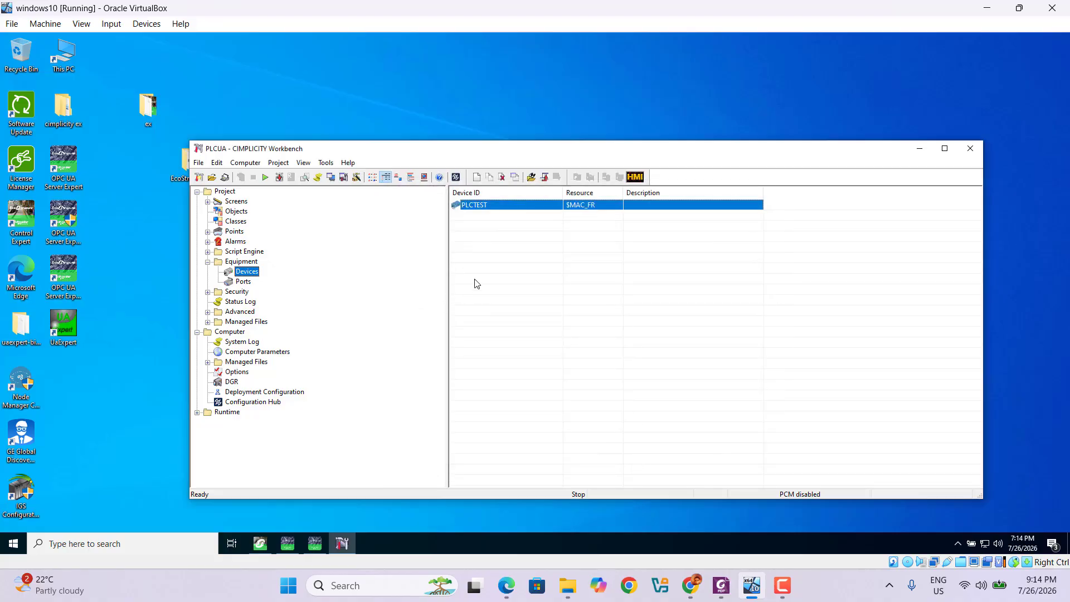
{"action": "right_click", "coordinate": [469, 210]}
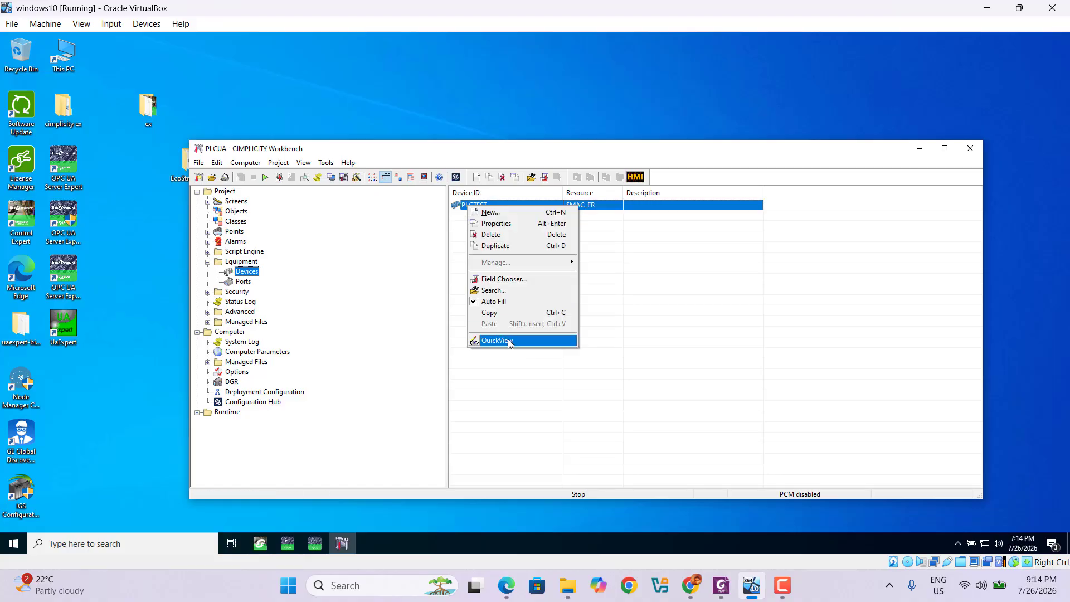
{"action": "left_click", "coordinate": [487, 224]}
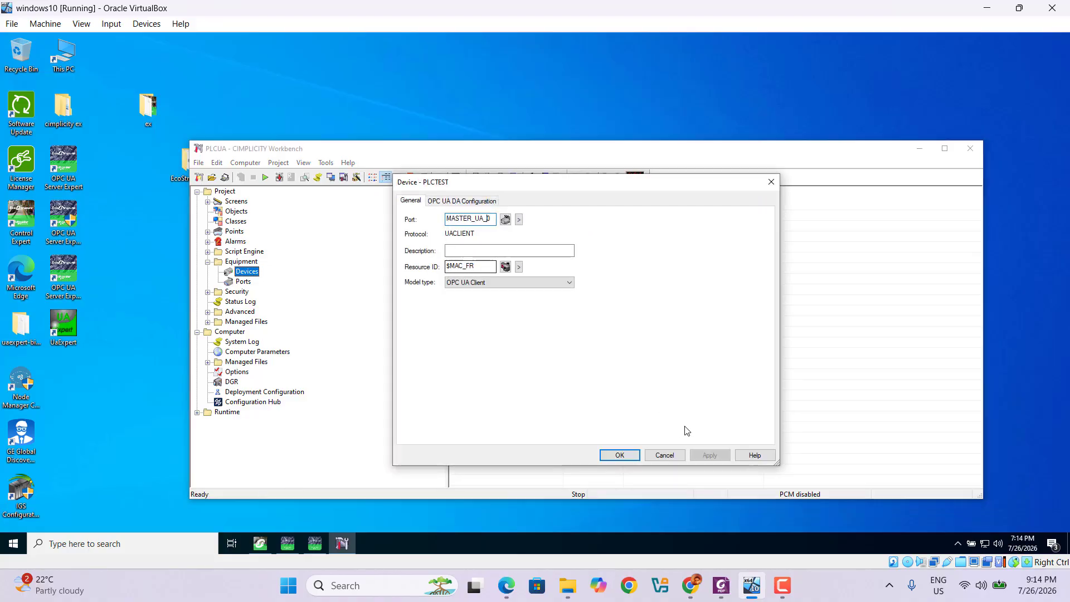
{"action": "left_click", "coordinate": [463, 202]}
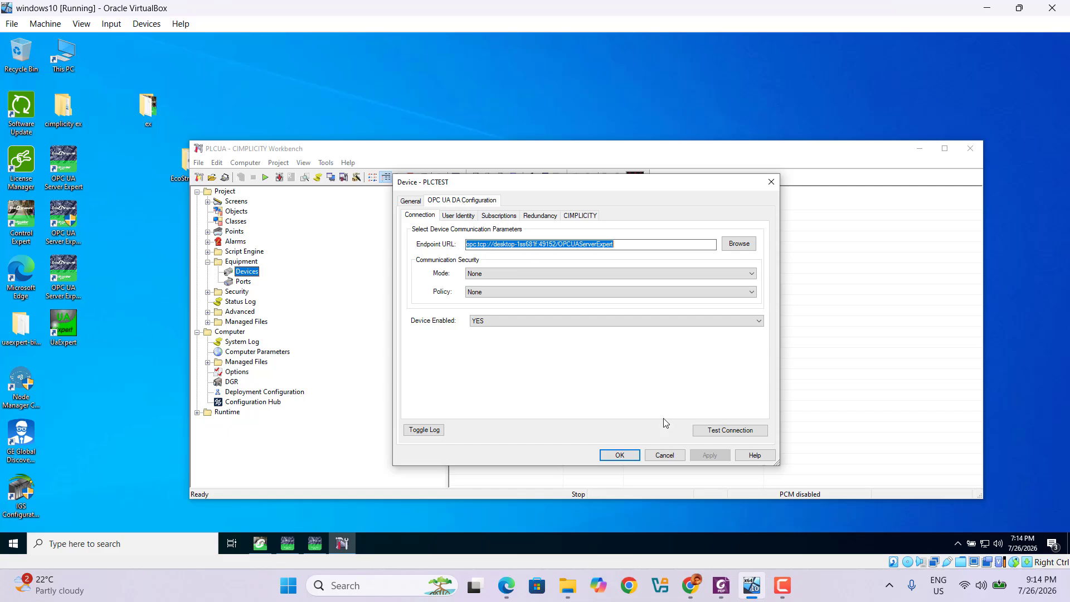
{"action": "left_click", "coordinate": [724, 432]}
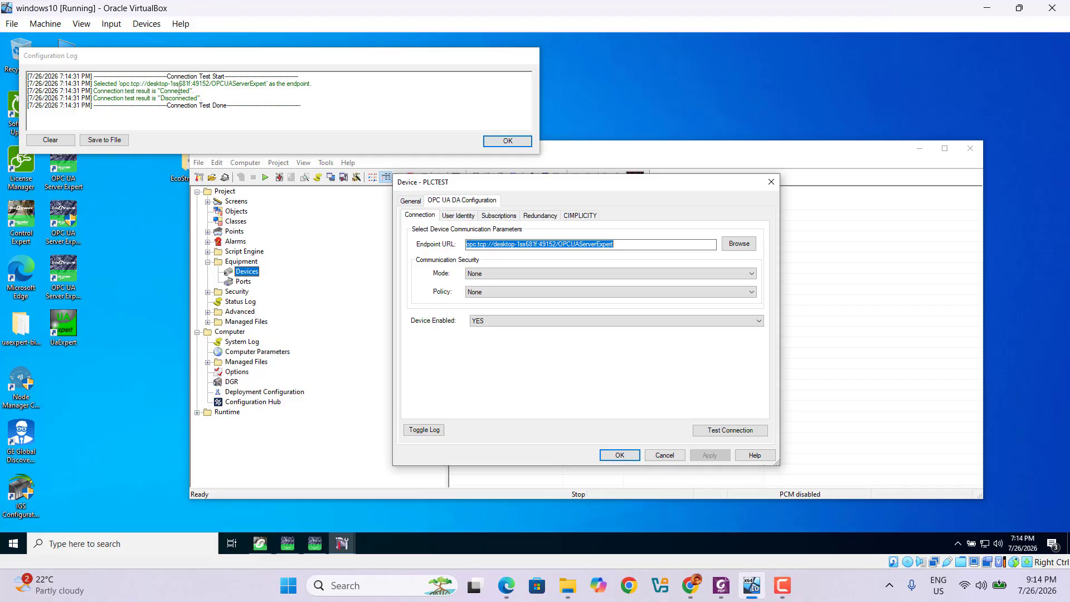
{"action": "left_click", "coordinate": [511, 142]}
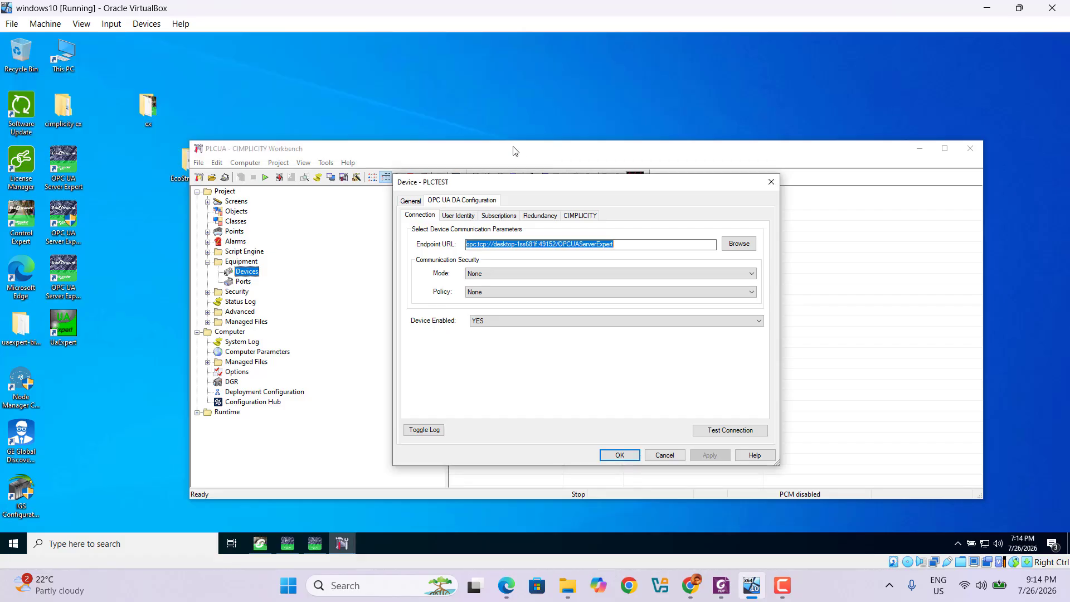
{"action": "left_click", "coordinate": [628, 455]}
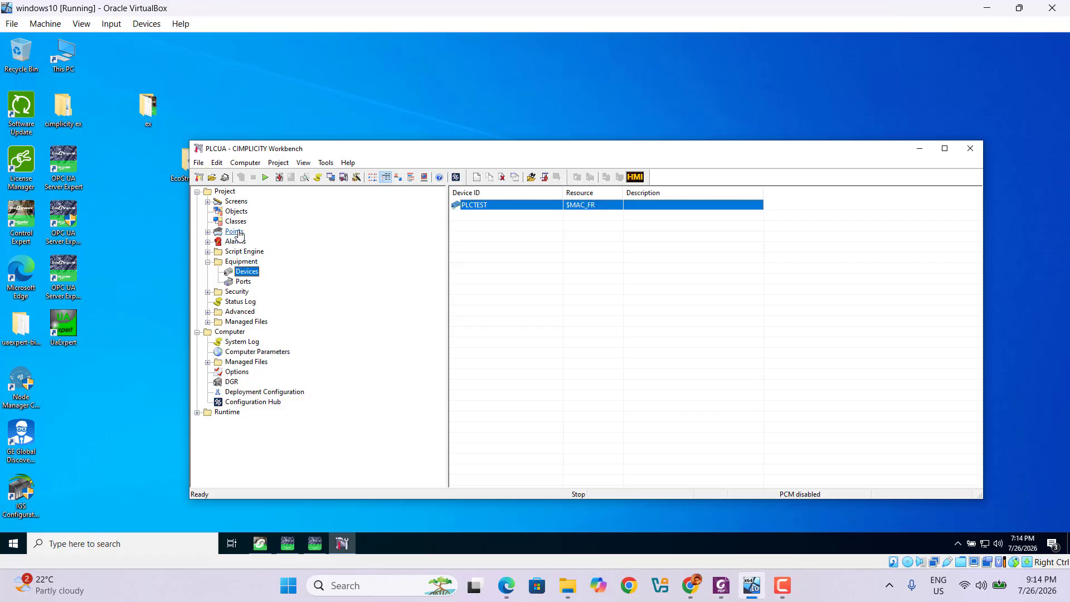
Add Boolean point 'start' assigned to device PLCTEST from the Points list
{"action": "left_click", "coordinate": [208, 232]}
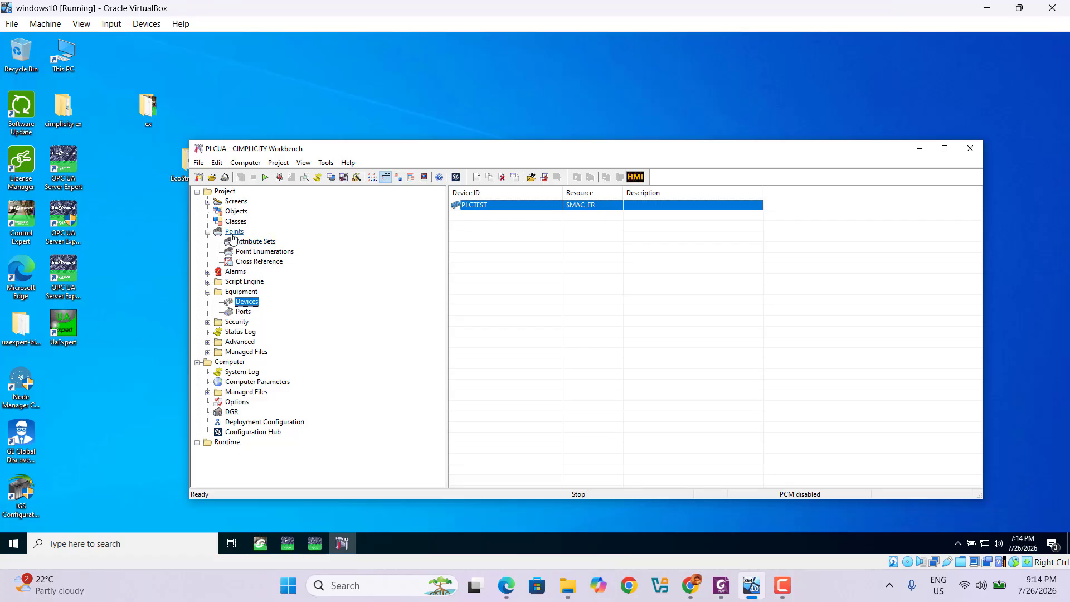
{"action": "left_click", "coordinate": [232, 232]}
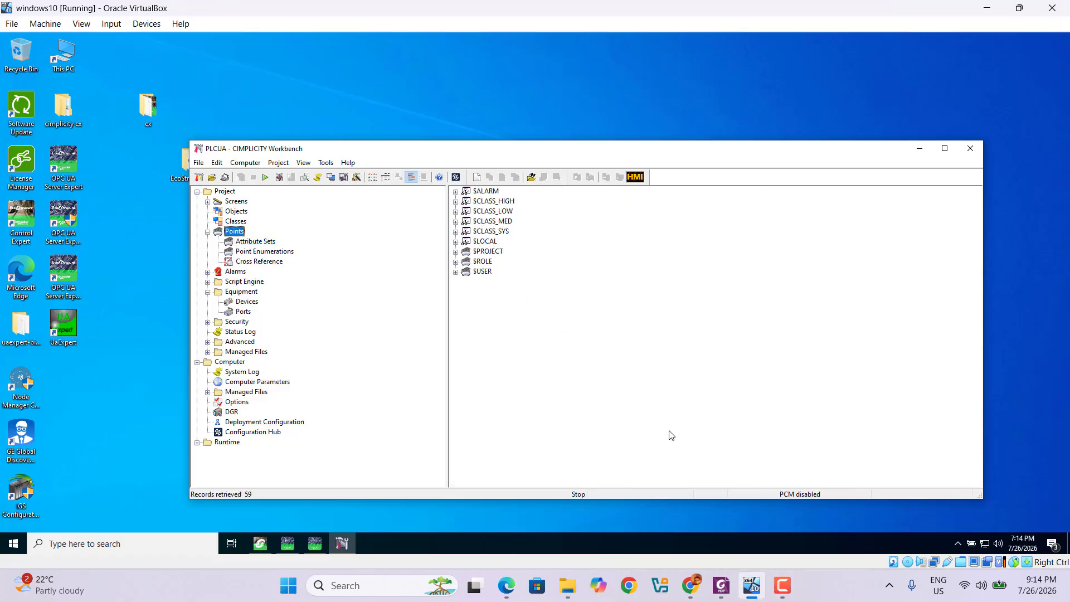
{"action": "left_click", "coordinate": [480, 327]}
{"action": "right_click", "coordinate": [480, 327]}
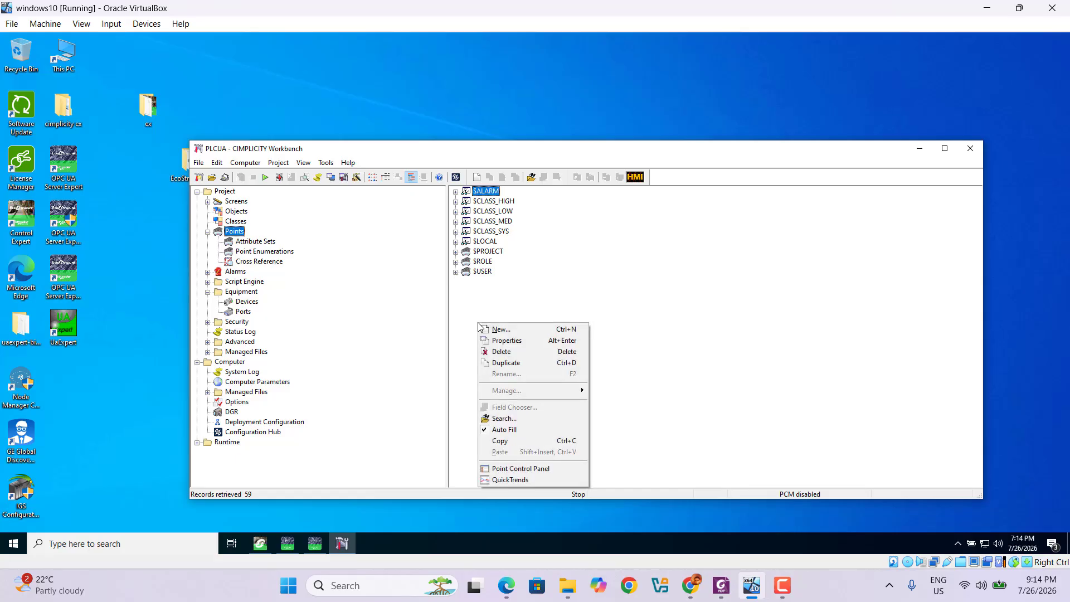
{"action": "left_click", "coordinate": [500, 330]}
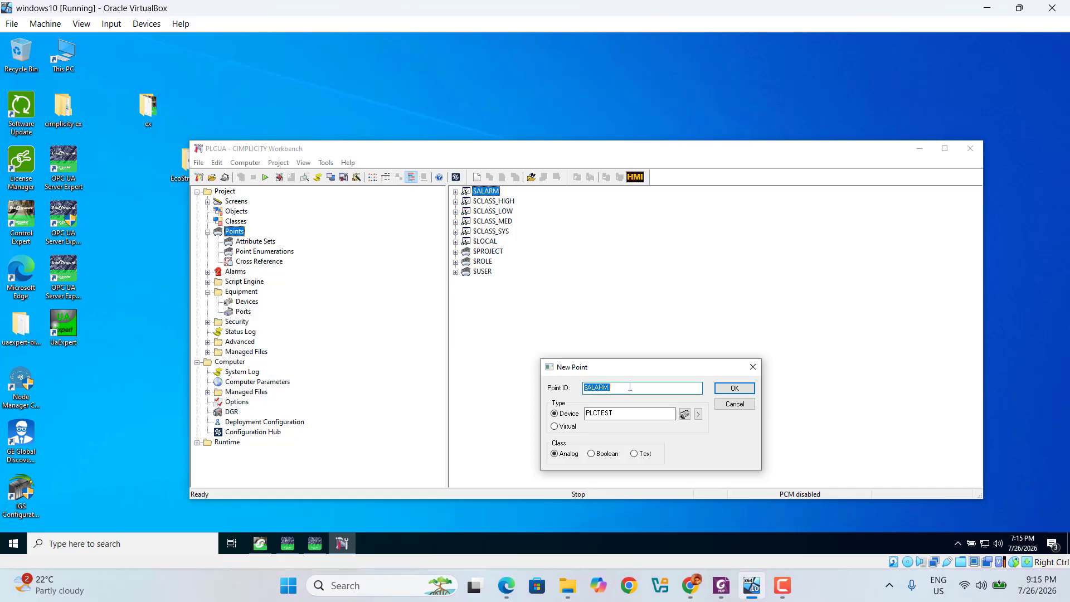
{"action": "type", "text": "start"}
{"action": "left_click", "coordinate": [592, 454]}
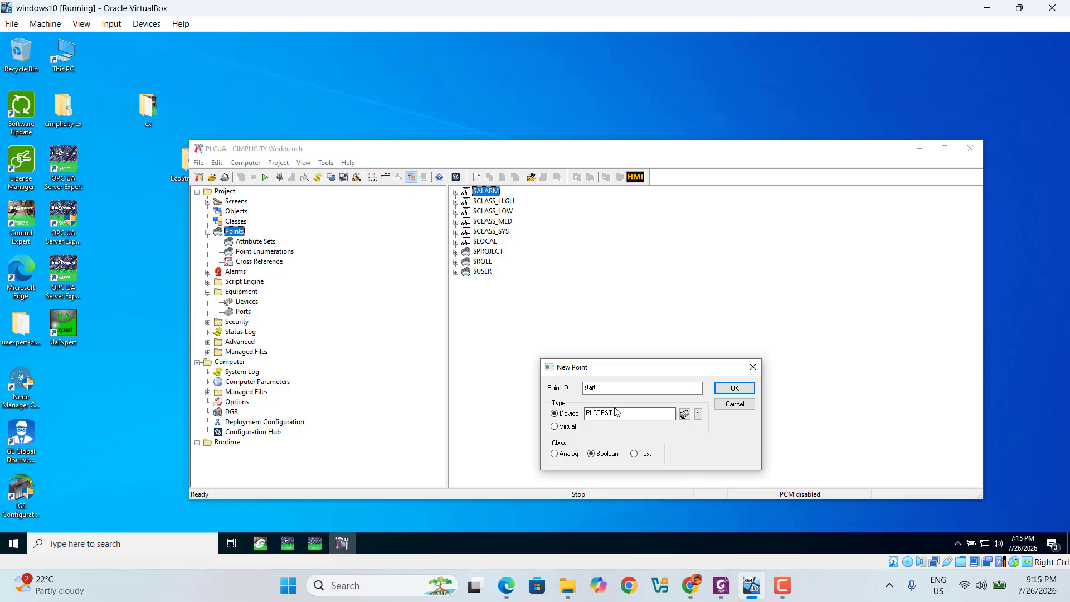
{"action": "left_click", "coordinate": [699, 418]}
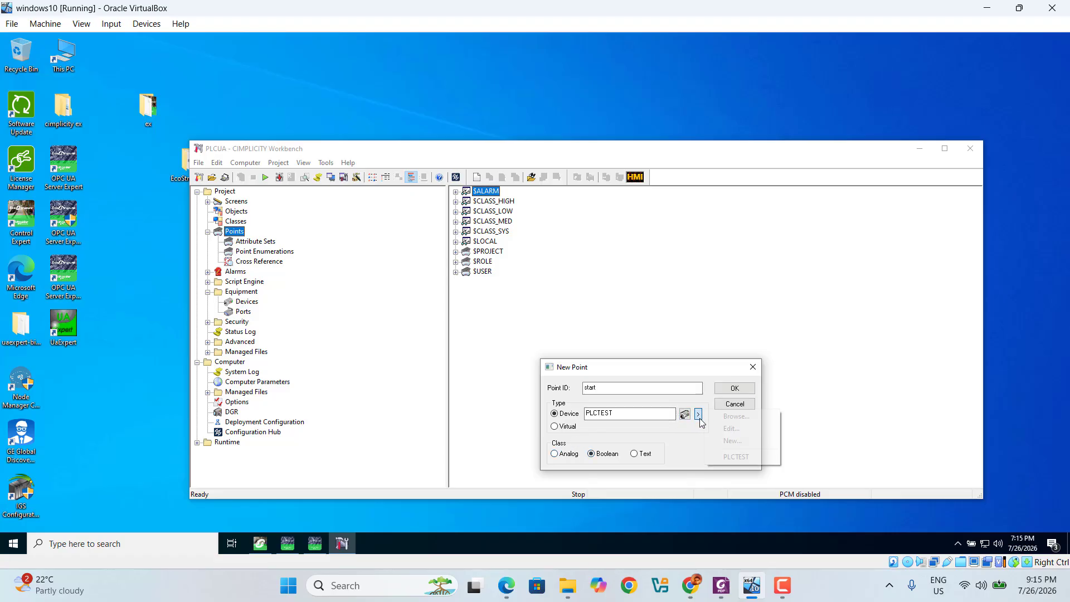
{"action": "left_click", "coordinate": [732, 457]}
{"action": "left_click", "coordinate": [736, 390]}
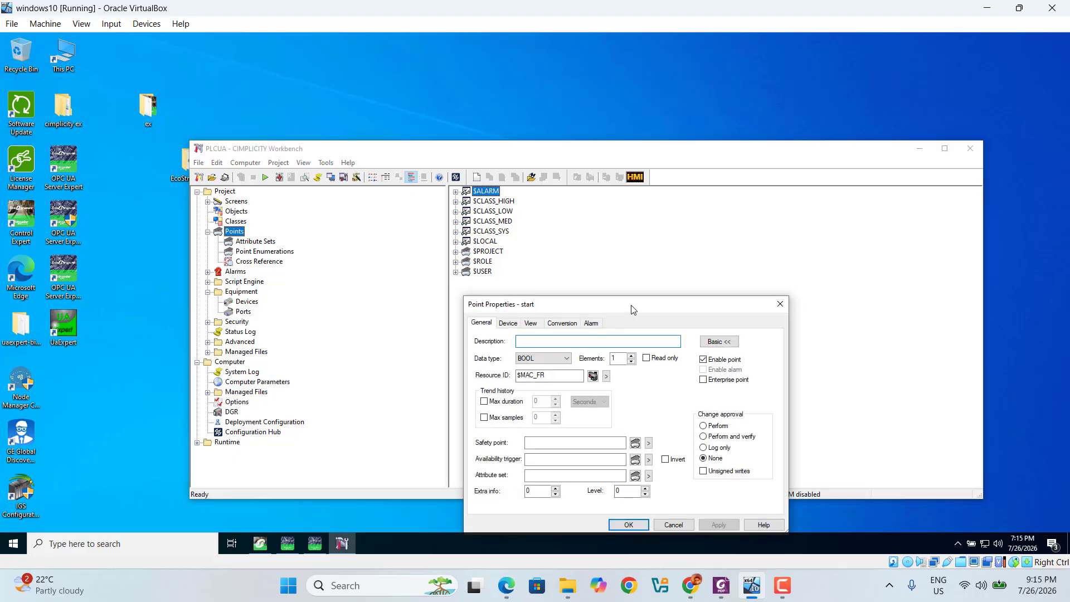
Reposition the Point Properties window and enter 'start' as the start point's description
{"action": "left_click_drag", "start_coordinate": [633, 309], "coordinate": [612, 199]}
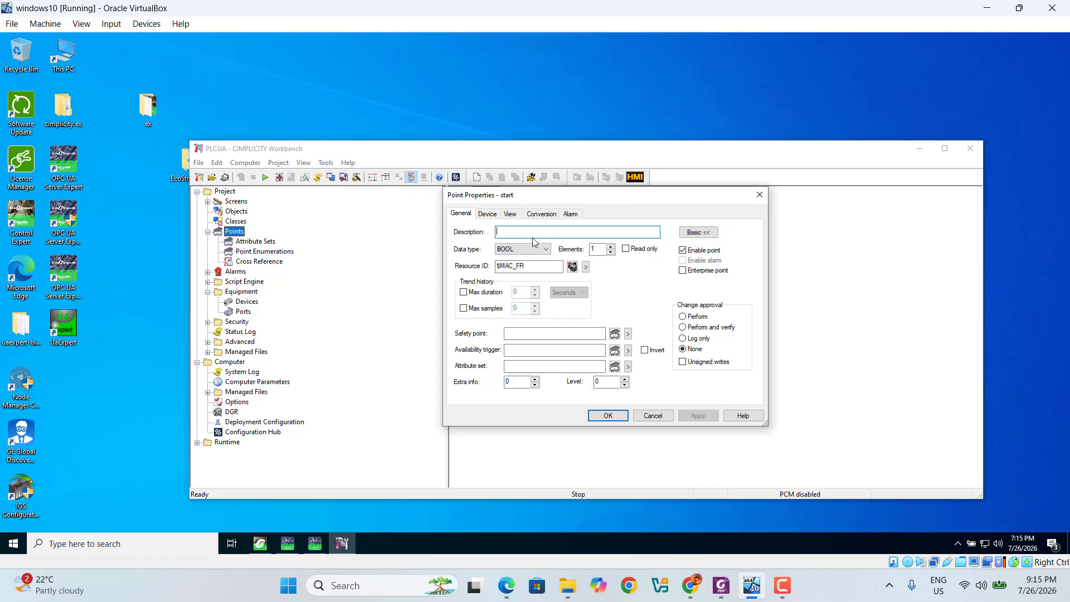
{"action": "left_click_drag", "start_coordinate": [591, 202], "coordinate": [652, 275]}
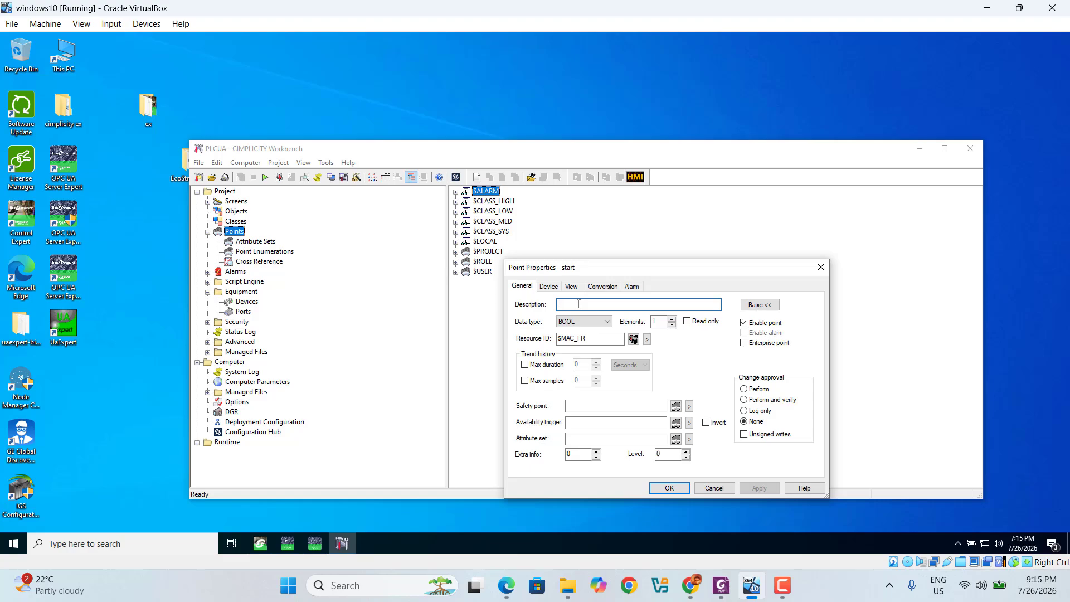
{"action": "type", "text": "start_button"}
Map the start point to OPC UA node ns=2;s=0:plc!start via Objects > DA > plc, then save
{"action": "left_click", "coordinate": [549, 287]}
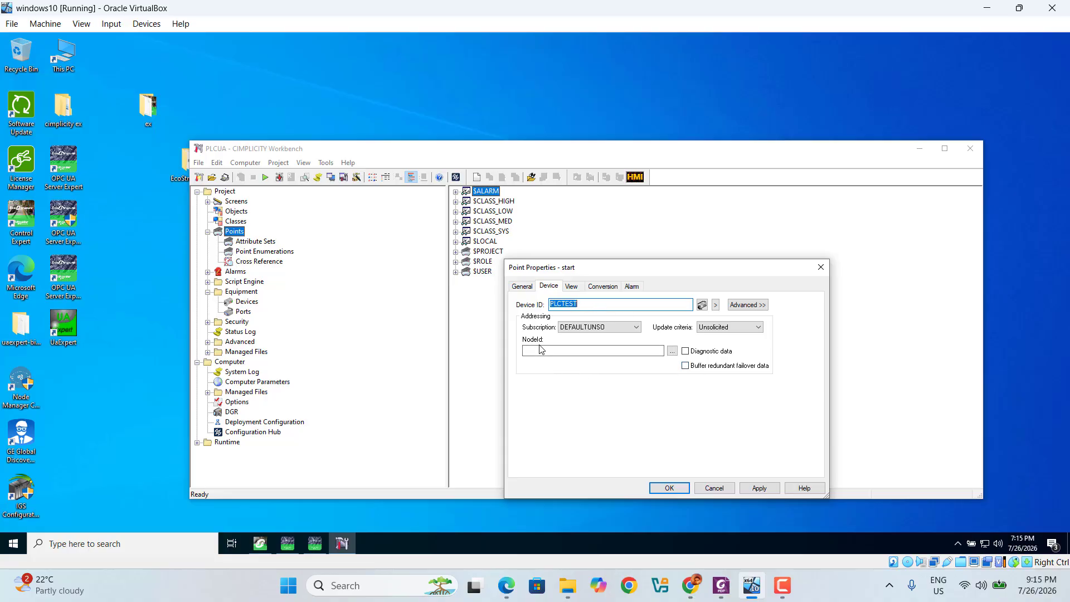
{"action": "left_click", "coordinate": [672, 351]}
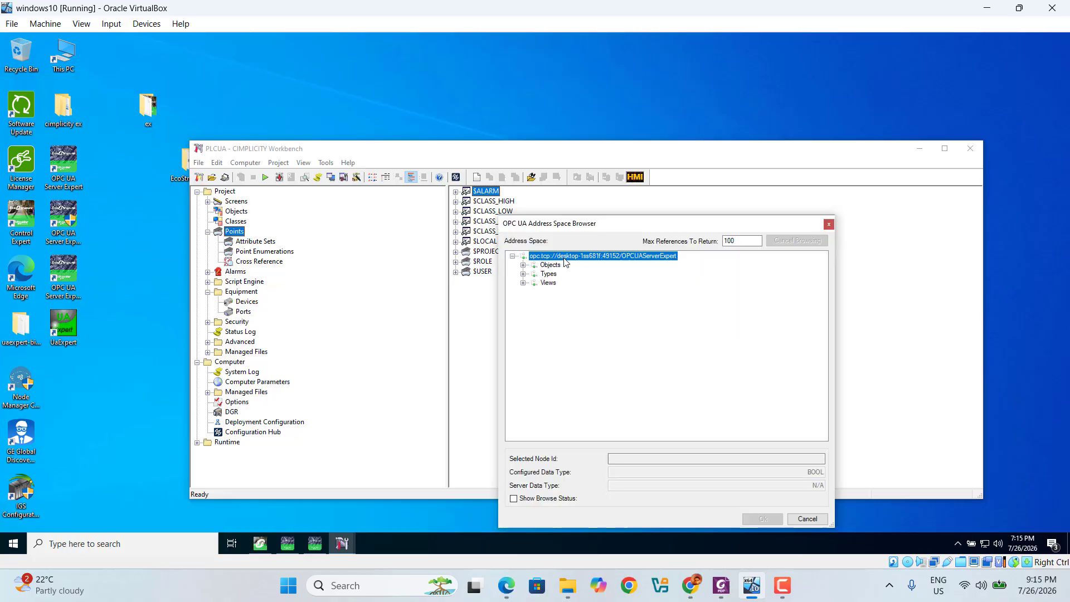
{"action": "left_click", "coordinate": [524, 266]}
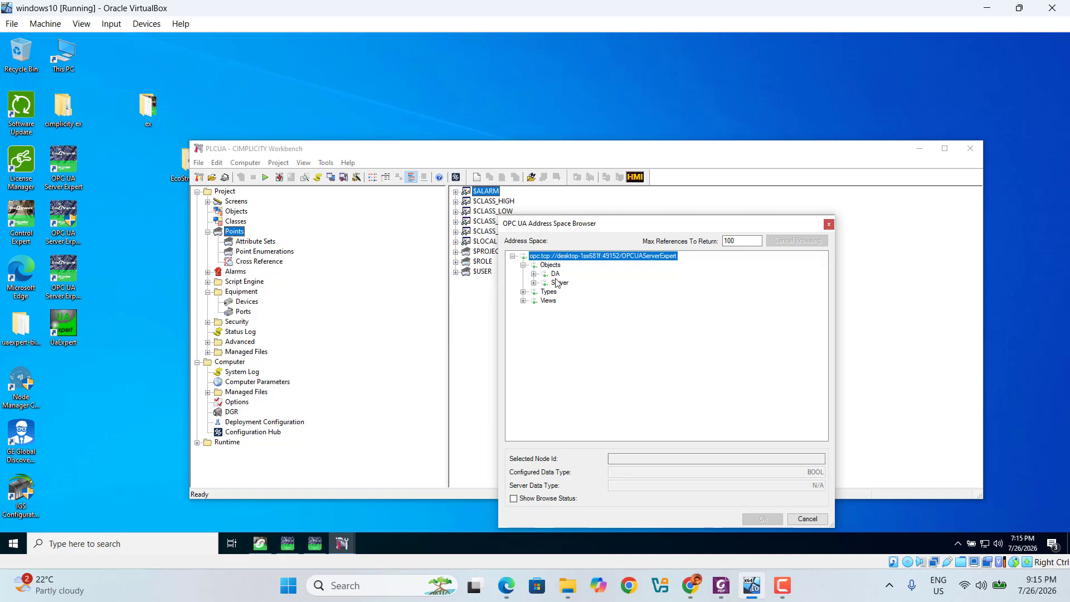
{"action": "left_click", "coordinate": [534, 274]}
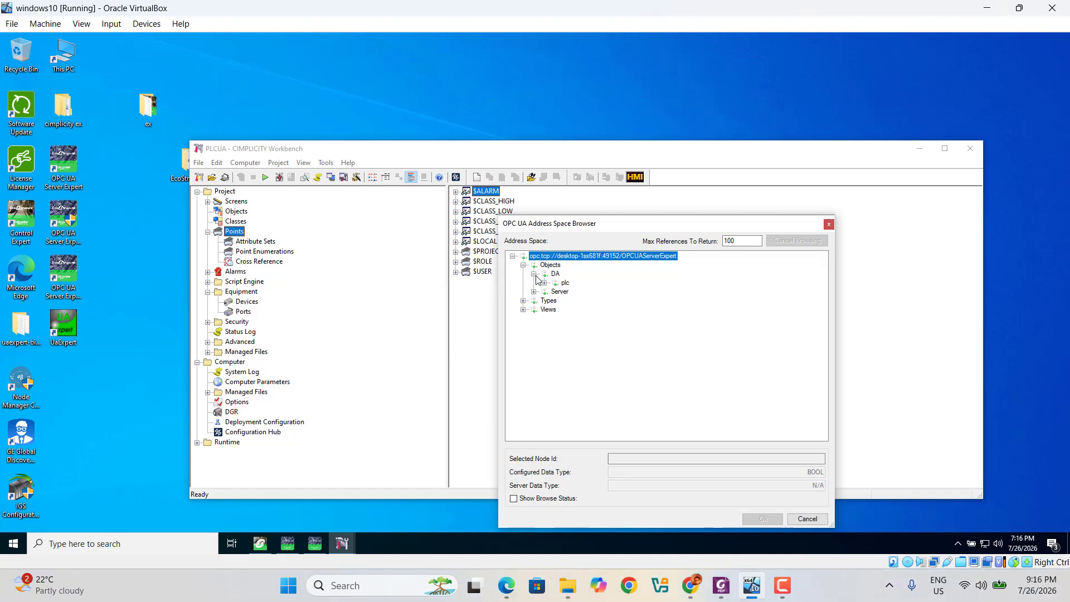
{"action": "left_click", "coordinate": [545, 283]}
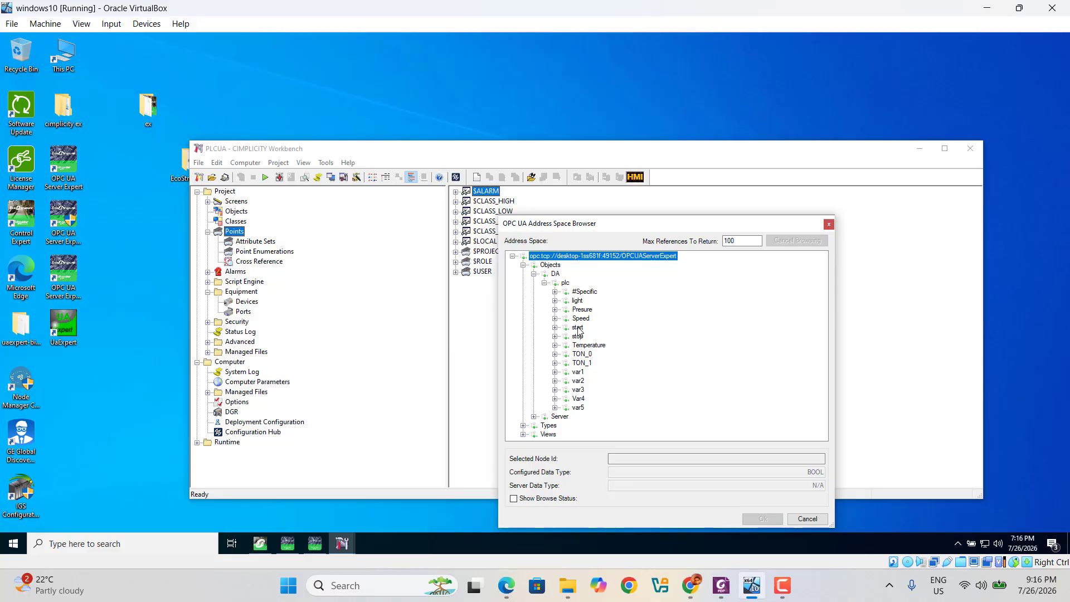
{"action": "double_click", "coordinate": [578, 327]}
{"action": "left_click", "coordinate": [764, 519]}
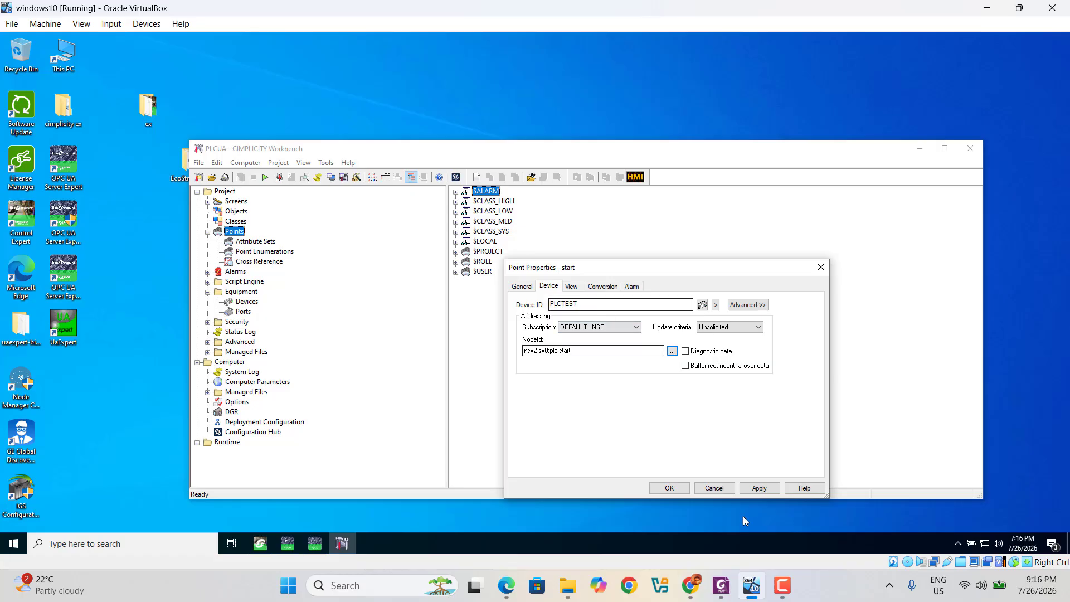
{"action": "left_click", "coordinate": [761, 493]}
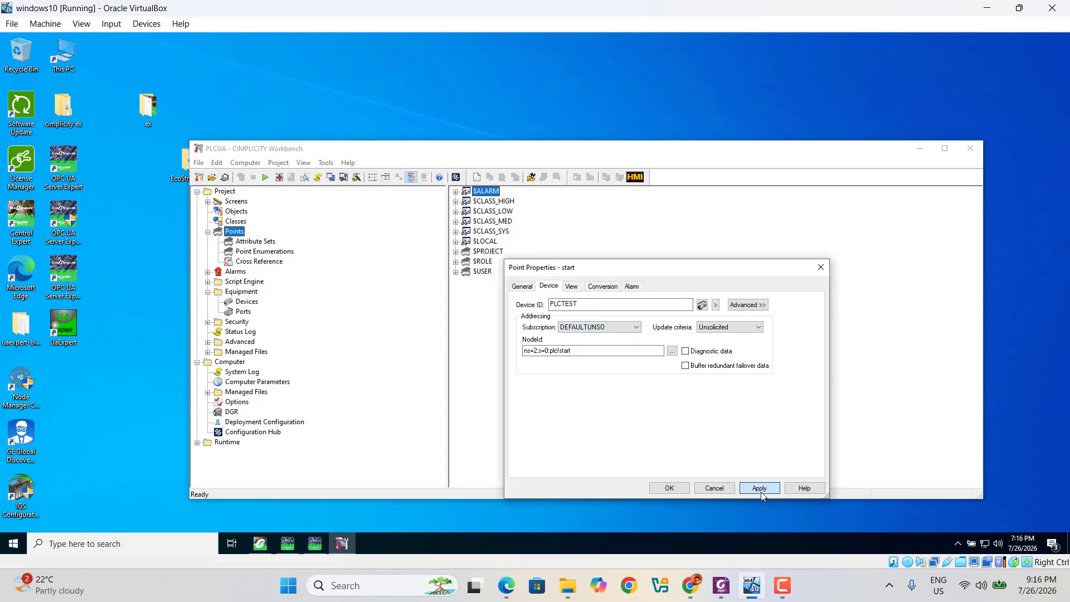
{"action": "left_click", "coordinate": [674, 490]}
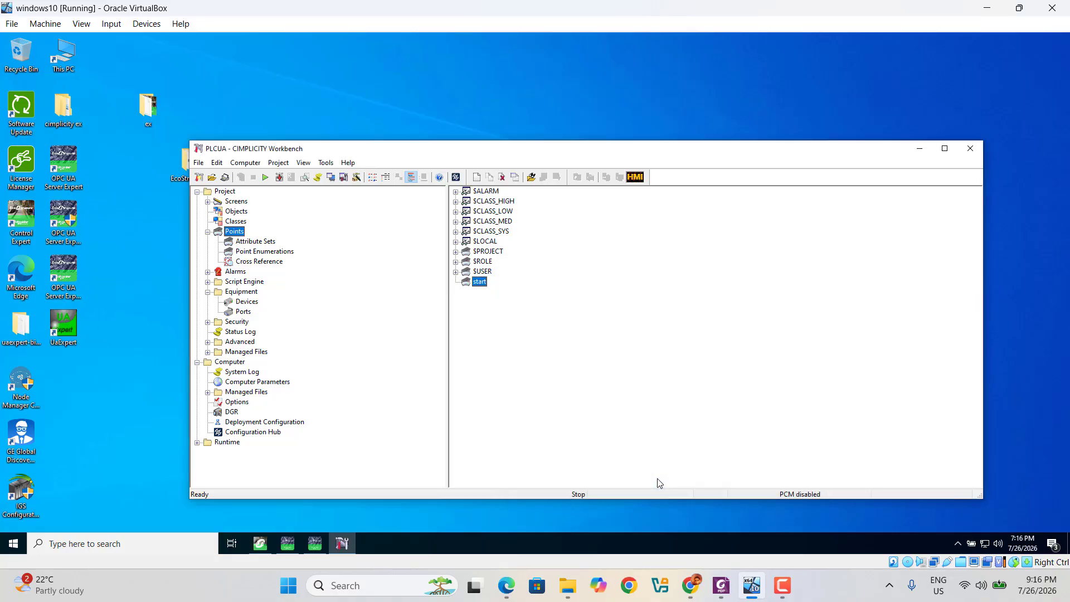
Create a new Boolean point 'stop' on PLCTEST, described stop_button
{"action": "right_click", "coordinate": [483, 312]}
{"action": "left_click", "coordinate": [516, 320]}
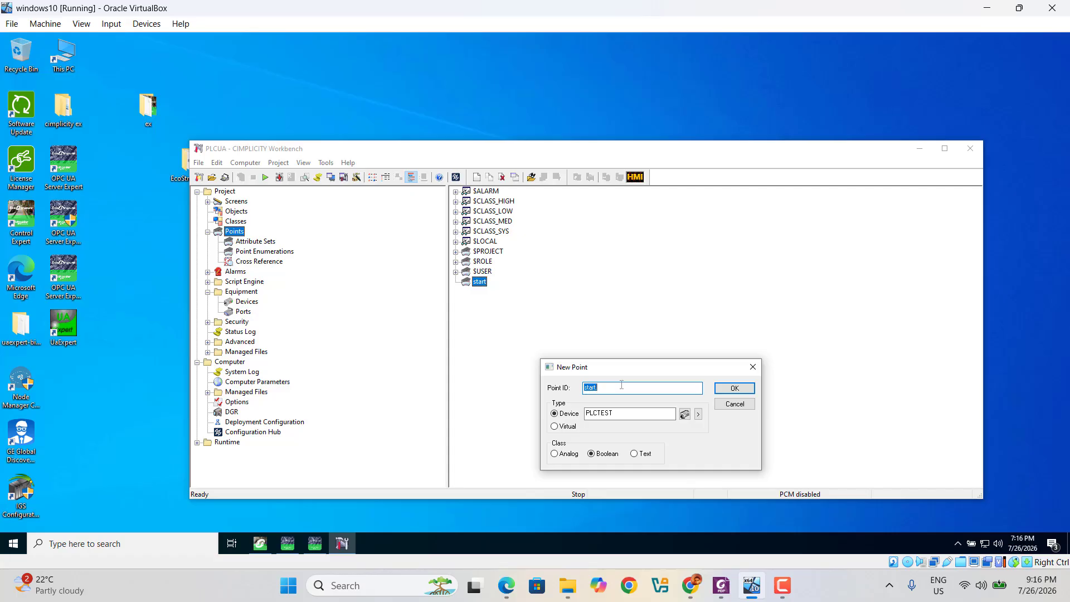
{"action": "type", "text": "stop"}
{"action": "left_click", "coordinate": [735, 389]}
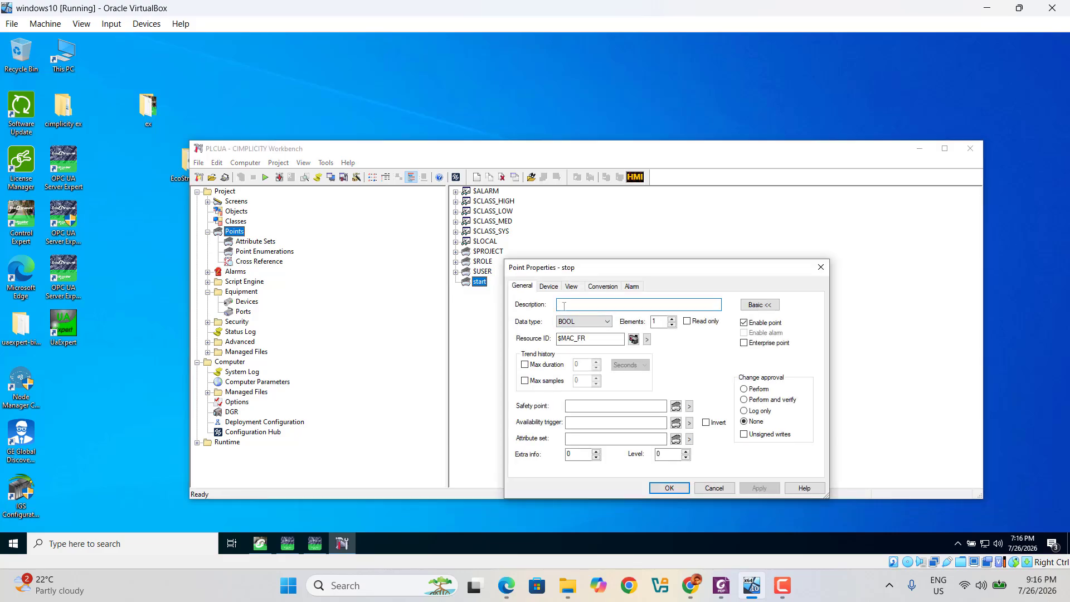
{"action": "type", "text": "stop_button"}
Map the stop point to OPC UA node ns=2;s=0:plc!stop and save it
{"action": "left_click", "coordinate": [550, 286]}
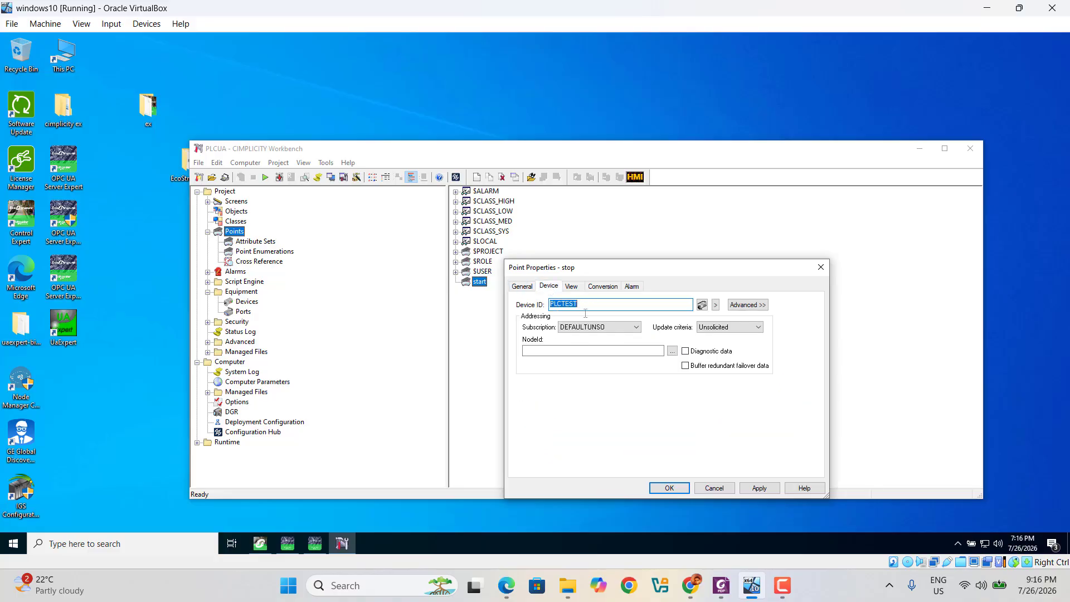
{"action": "left_click", "coordinate": [673, 351]}
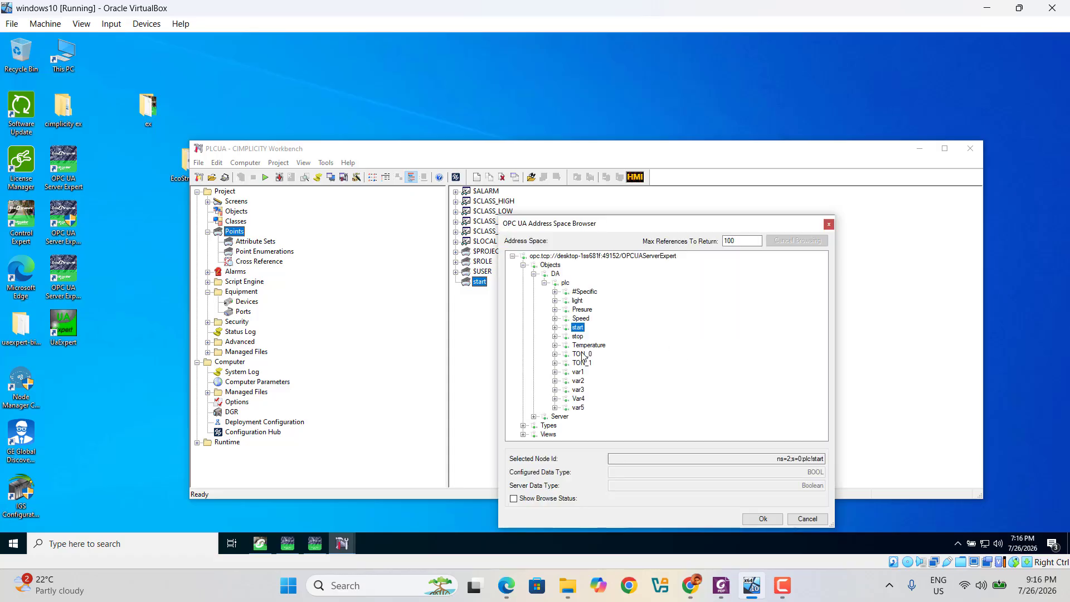
{"action": "left_click", "coordinate": [578, 336]}
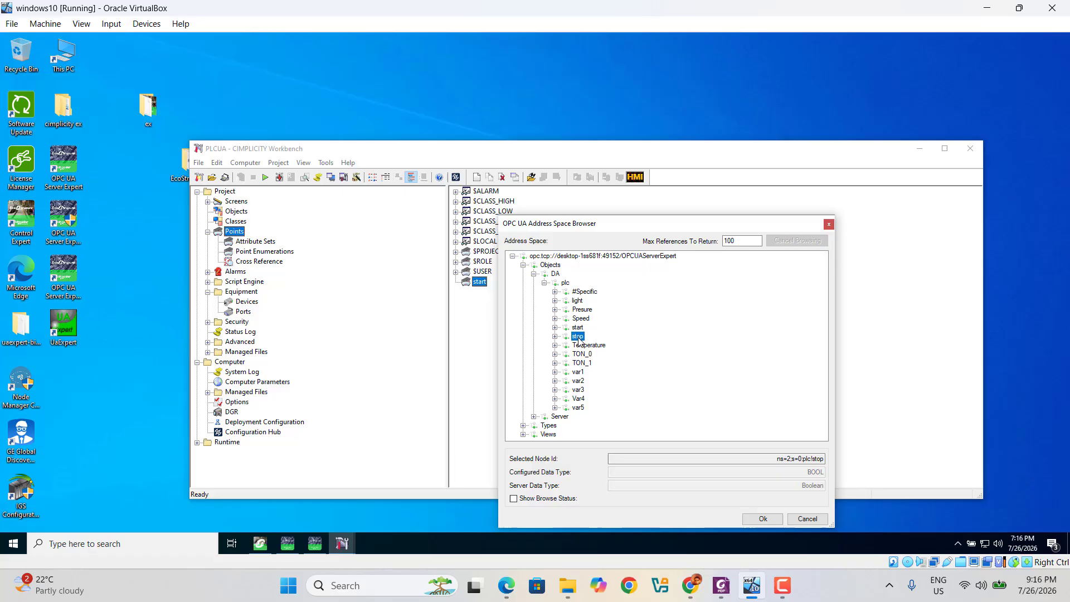
{"action": "left_click", "coordinate": [765, 518]}
{"action": "left_click", "coordinate": [756, 489]}
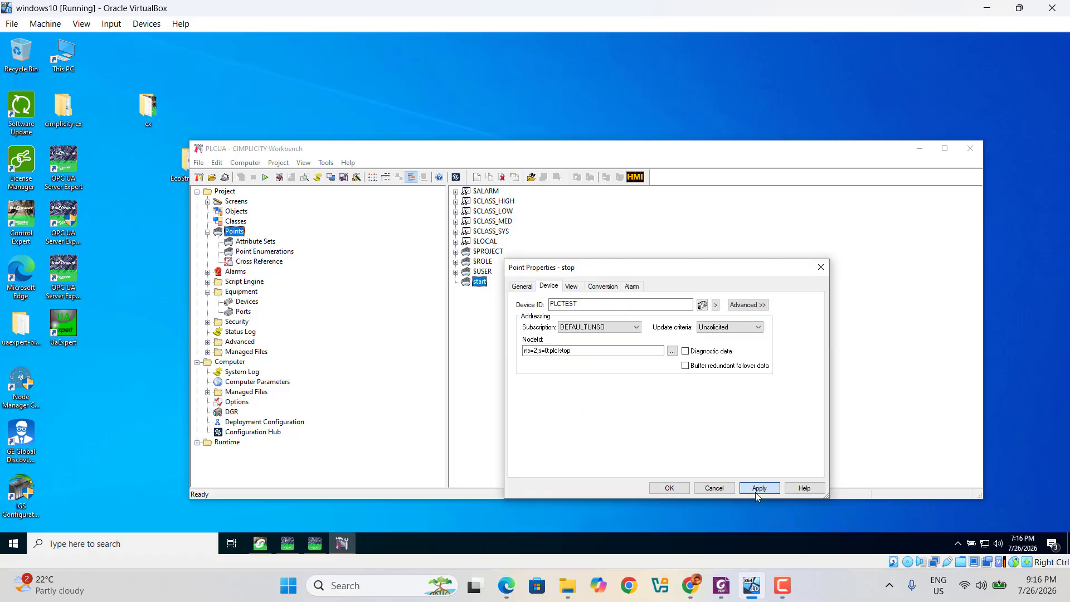
{"action": "left_click", "coordinate": [661, 490]}
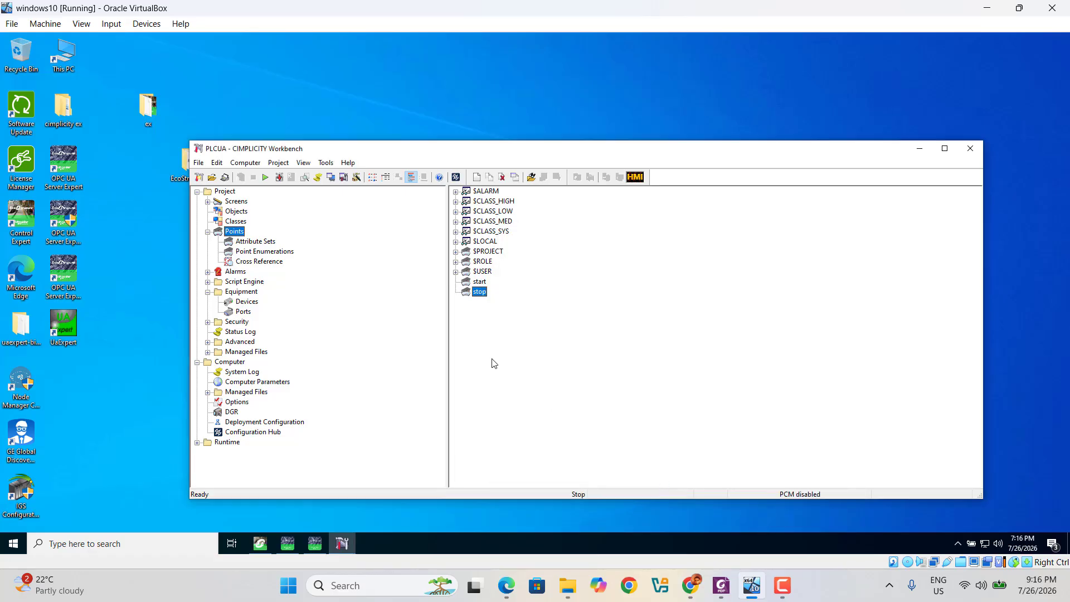
{"action": "right_click", "coordinate": [513, 354]}
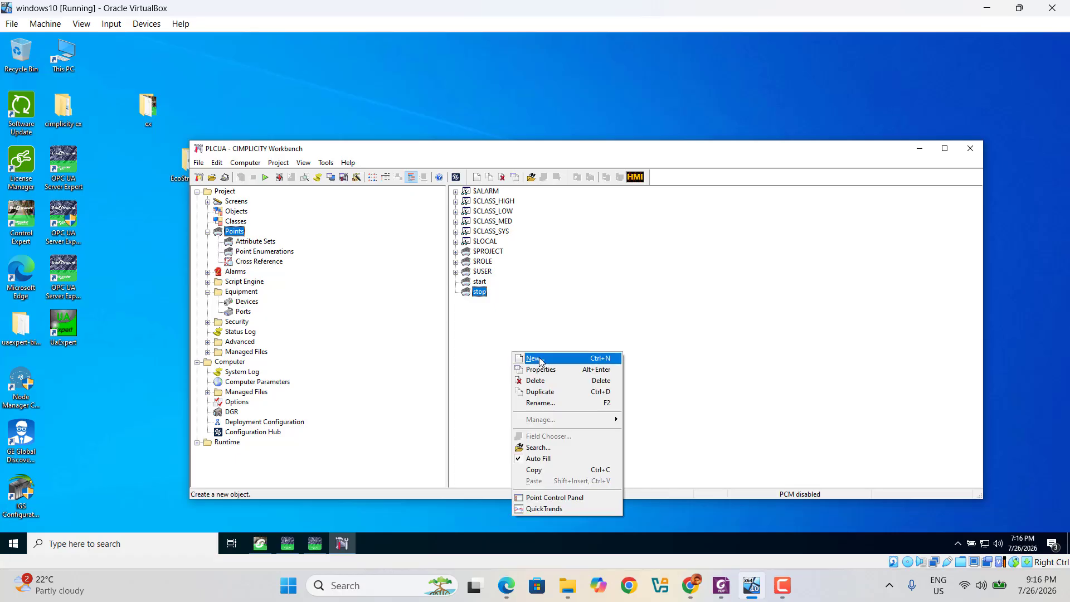
Create a new Boolean point 'light' on PLCTEST, described light_on
{"action": "left_click", "coordinate": [533, 359]}
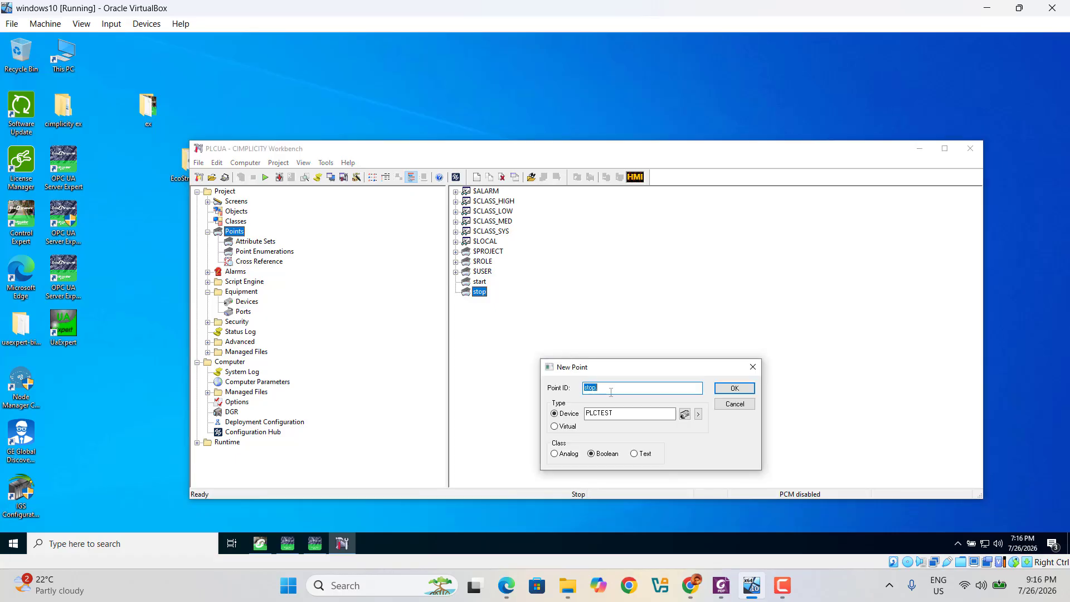
{"action": "key", "text": "BackSpace"}
{"action": "type", "text": "light"}
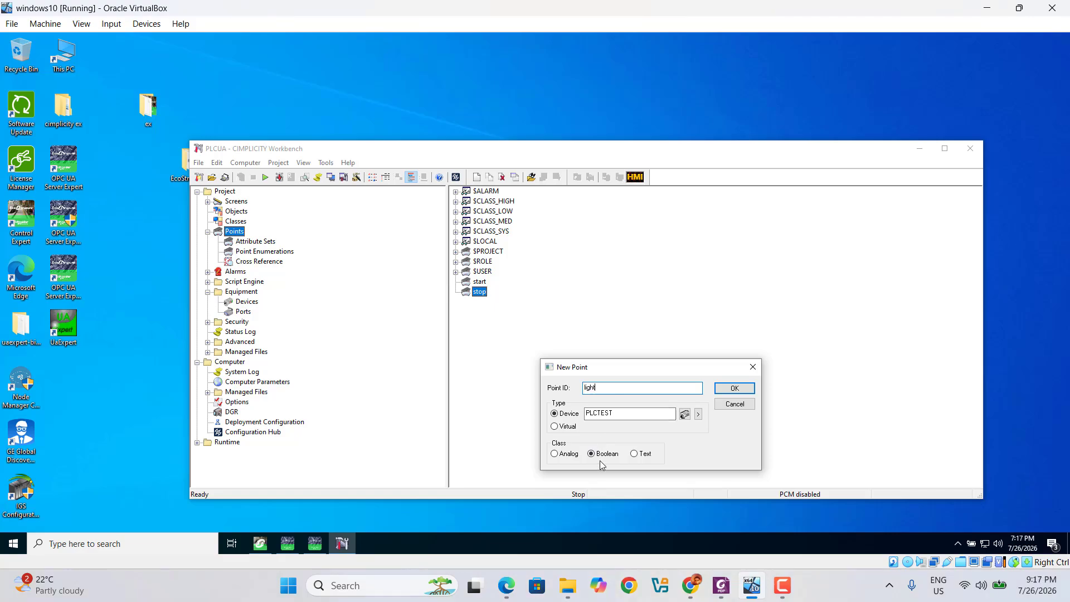
{"action": "left_click", "coordinate": [747, 390]}
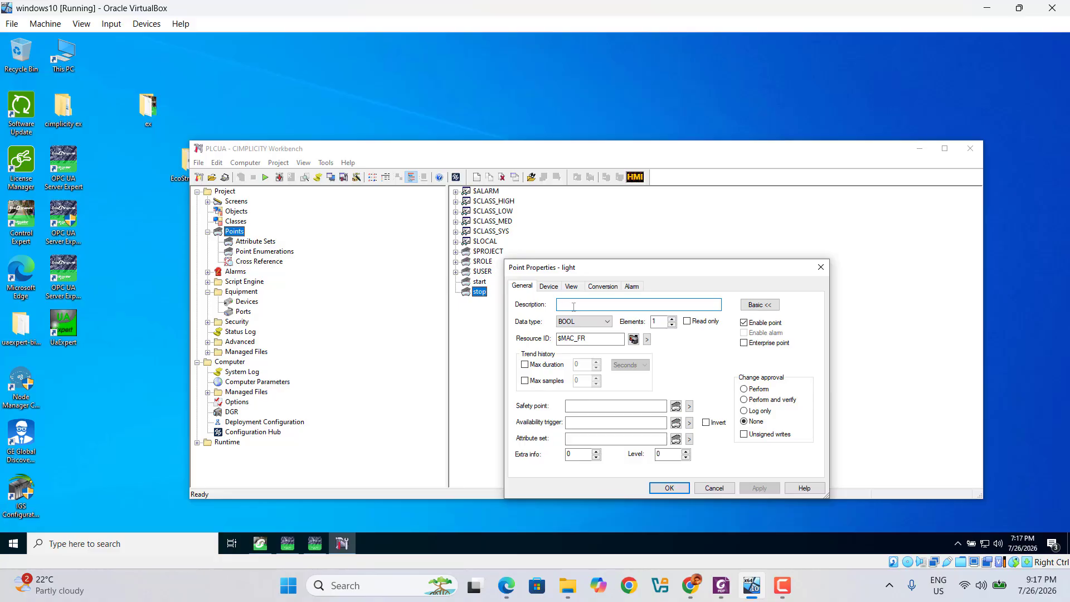
{"action": "type", "text": "light_on"}
Map the light point to OPC UA node ns=2;s=0:plc!light and save it
{"action": "left_click", "coordinate": [550, 287]}
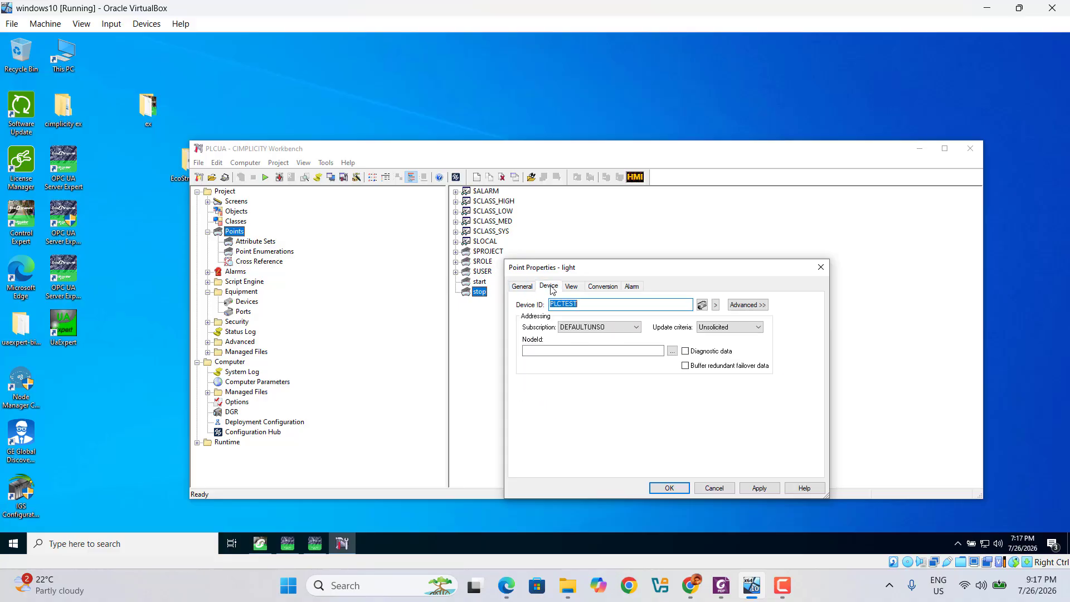
{"action": "left_click", "coordinate": [672, 351]}
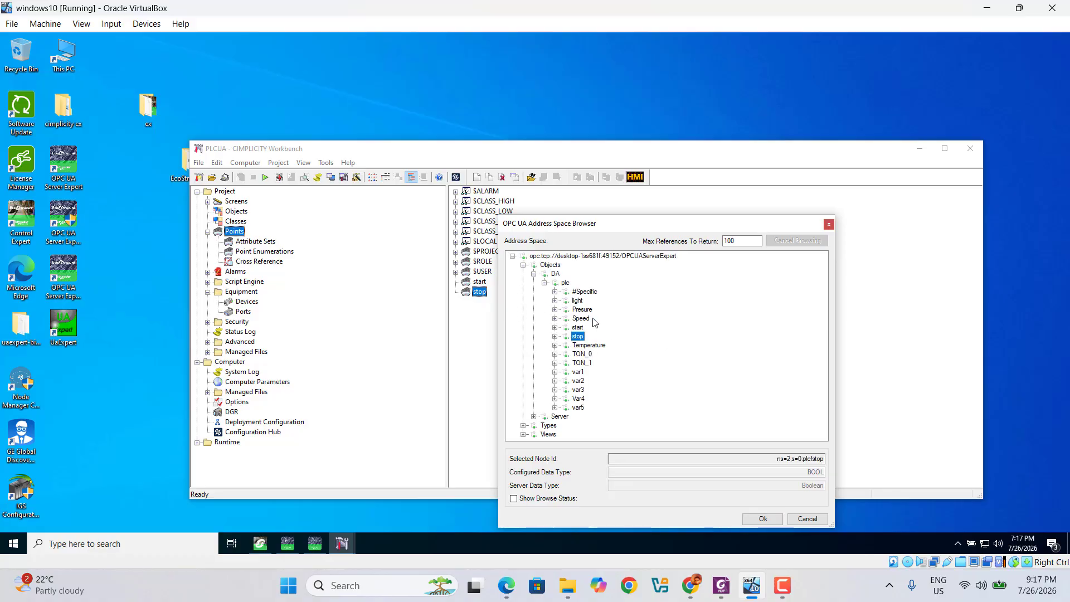
{"action": "left_click", "coordinate": [578, 303]}
{"action": "left_click", "coordinate": [765, 519]}
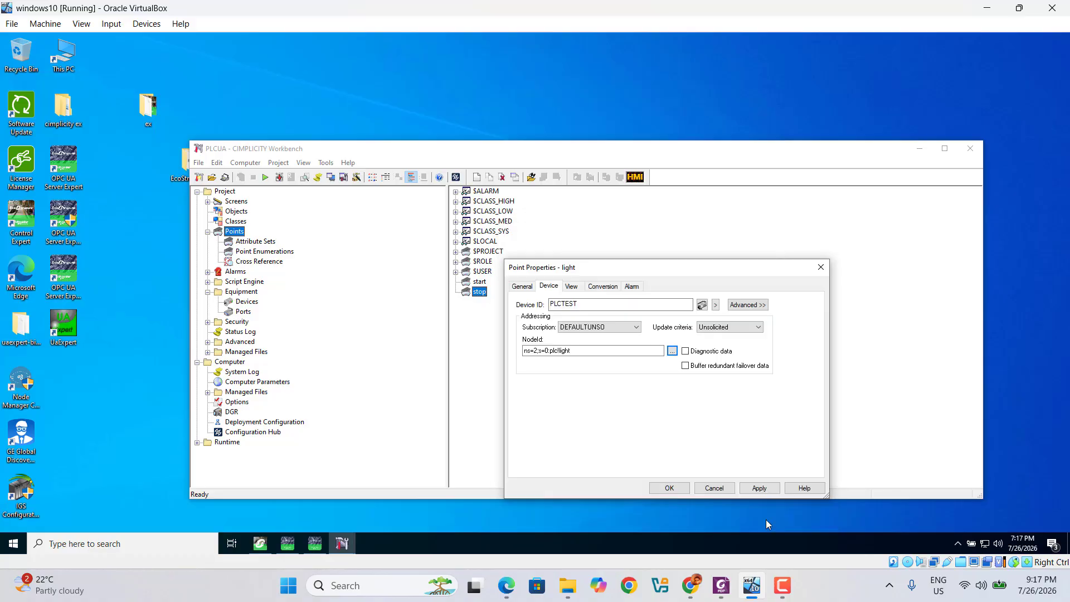
{"action": "left_click", "coordinate": [759, 488]}
{"action": "left_click", "coordinate": [665, 487]}
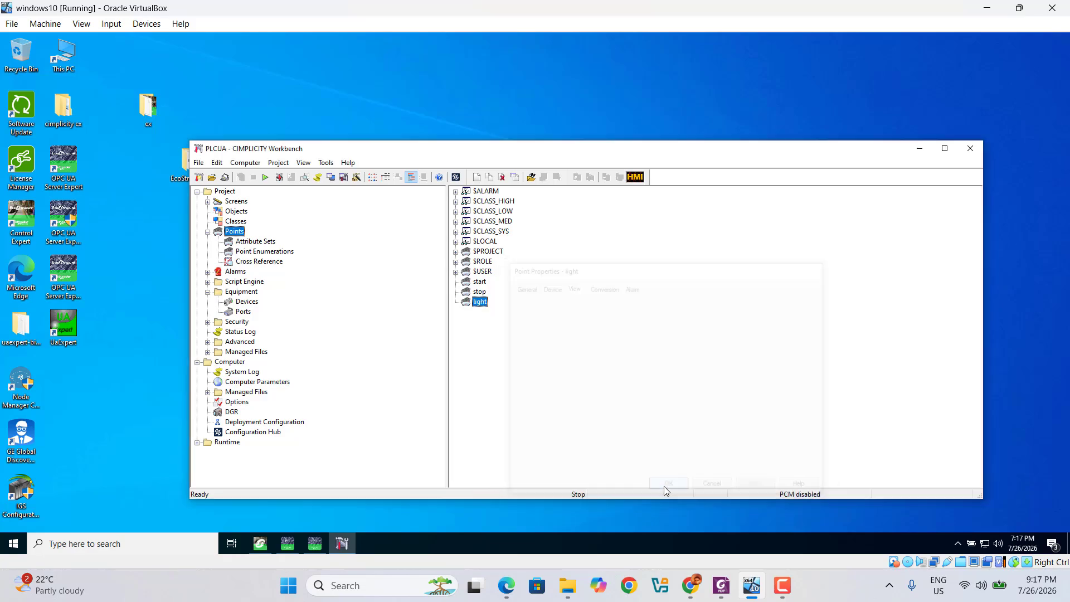
Create a new analog point 'var1' described 'temperature value'
{"action": "right_click", "coordinate": [495, 346]}
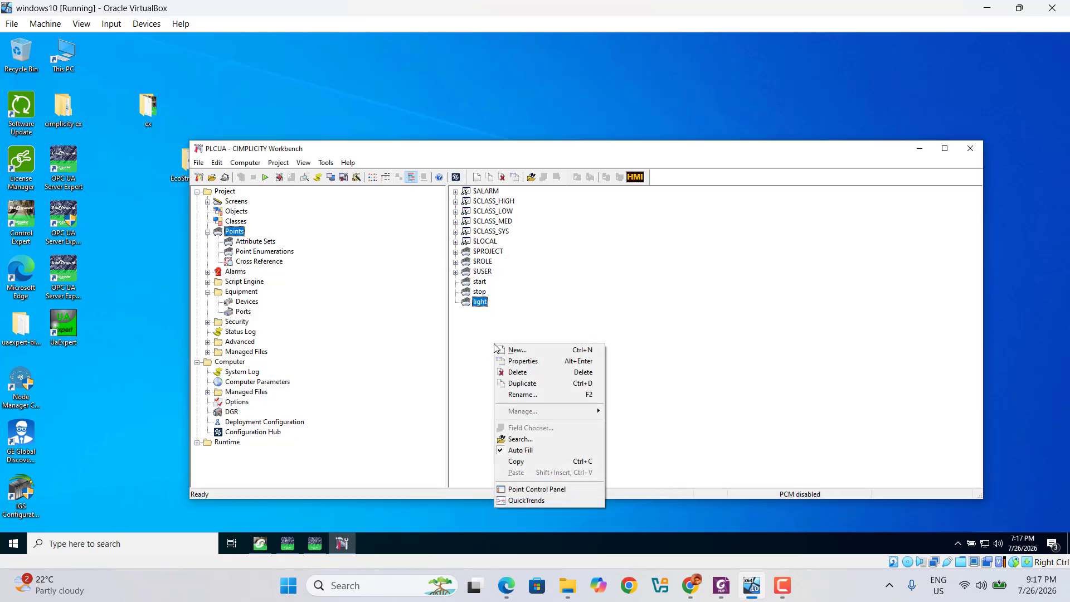
{"action": "left_click", "coordinate": [537, 351]}
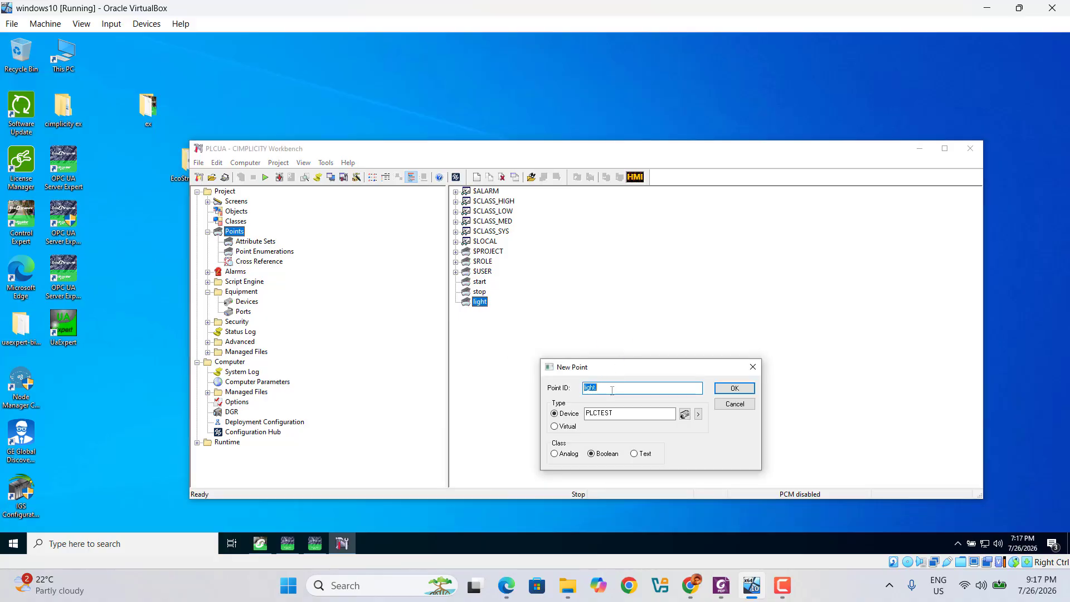
{"action": "type", "text": "var1"}
{"action": "left_click", "coordinate": [554, 455]}
{"action": "left_click", "coordinate": [735, 389]}
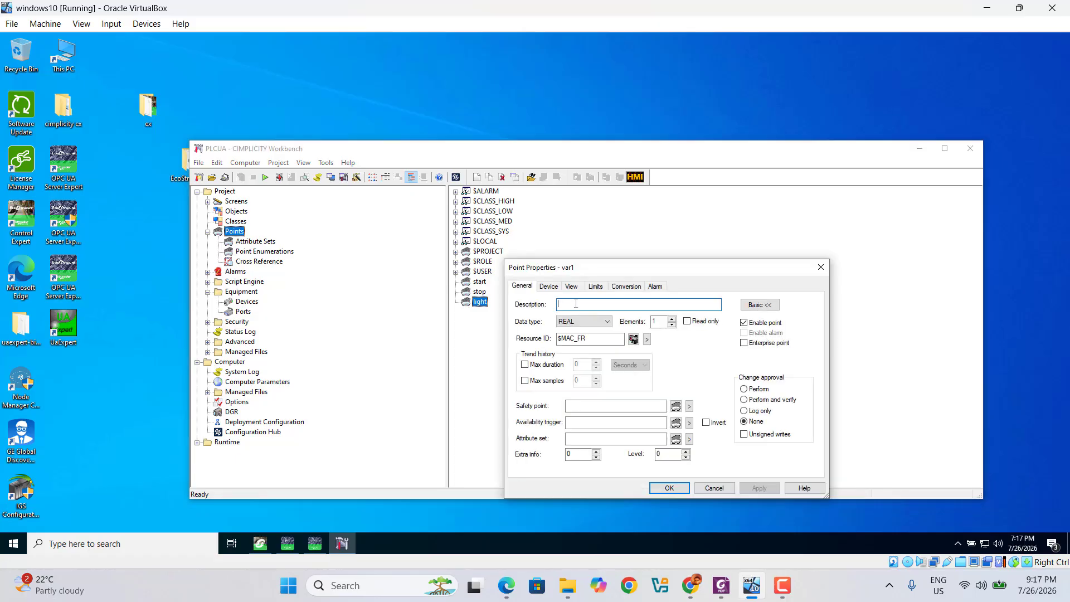
{"action": "type", "text": "temperature value"}
Map var1 to OPC UA node ns=2;s=0:plc!var1 and save the point
{"action": "left_click", "coordinate": [549, 287]}
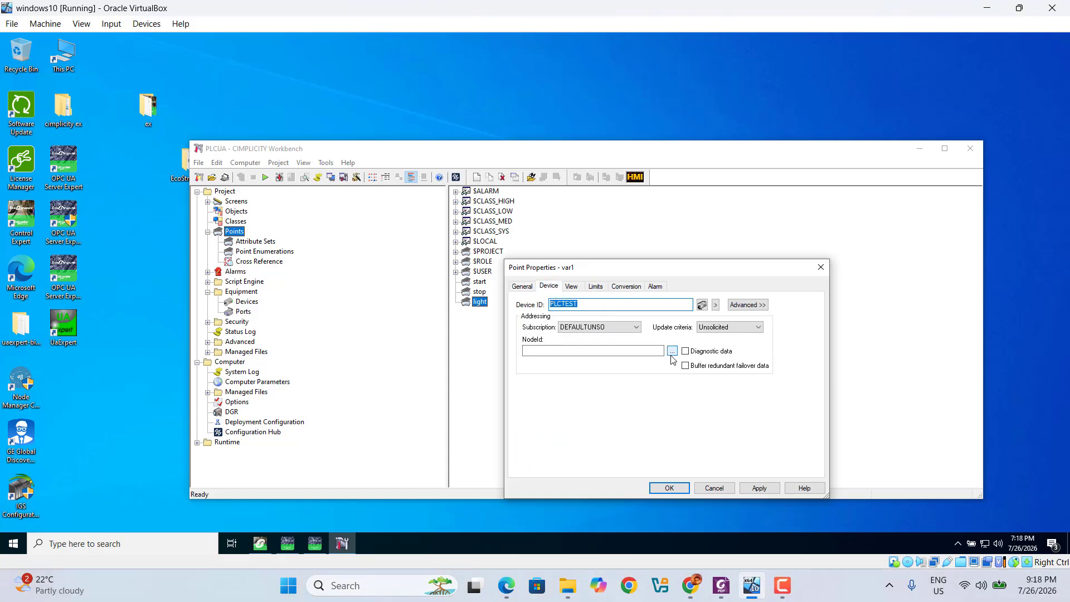
{"action": "left_click", "coordinate": [672, 351]}
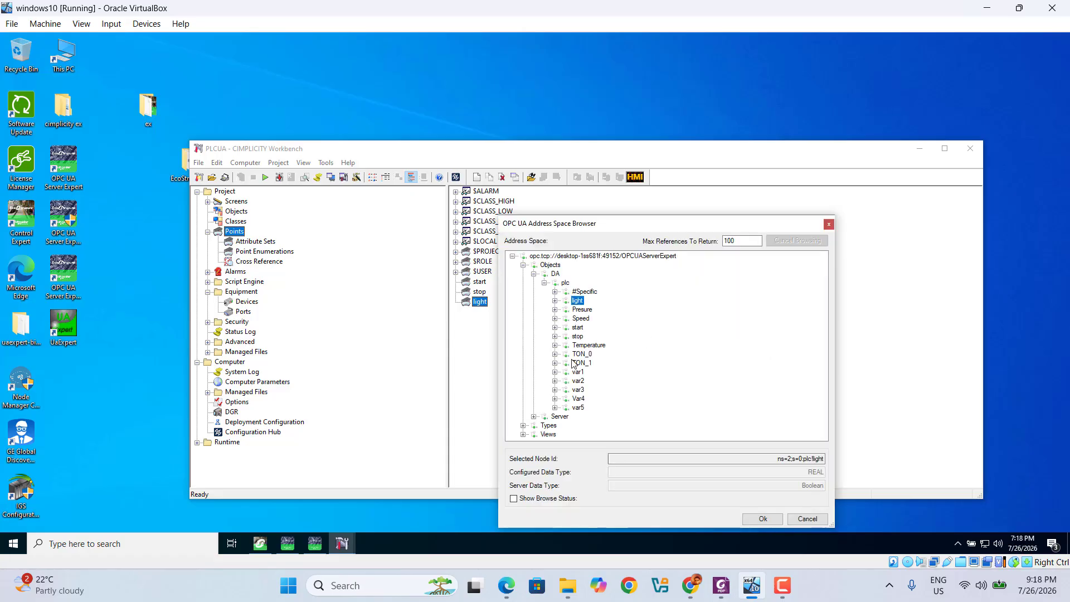
{"action": "left_click", "coordinate": [578, 372]}
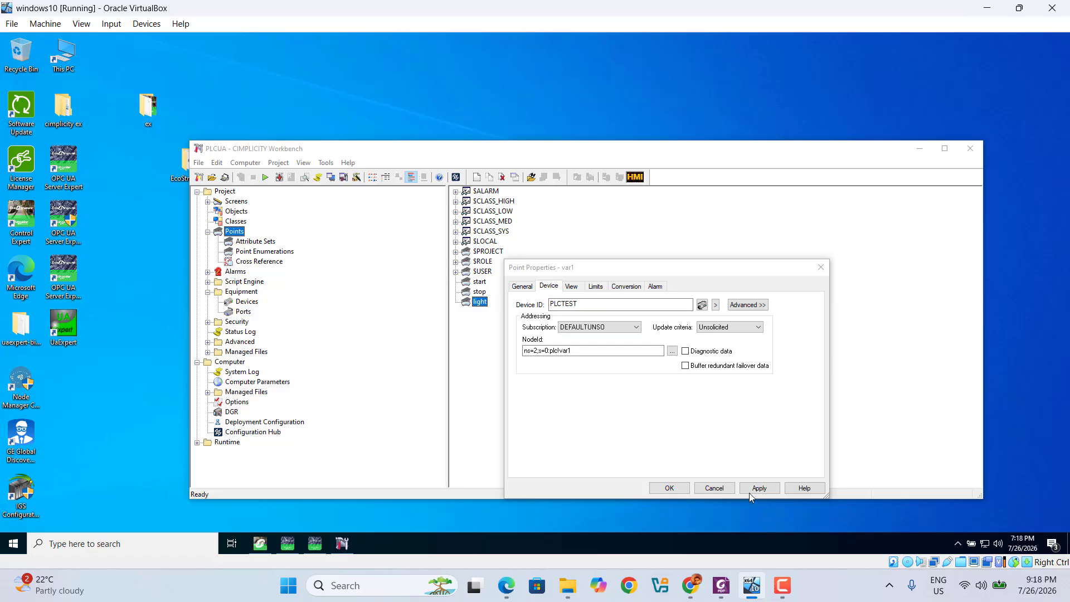
{"action": "left_click", "coordinate": [770, 488]}
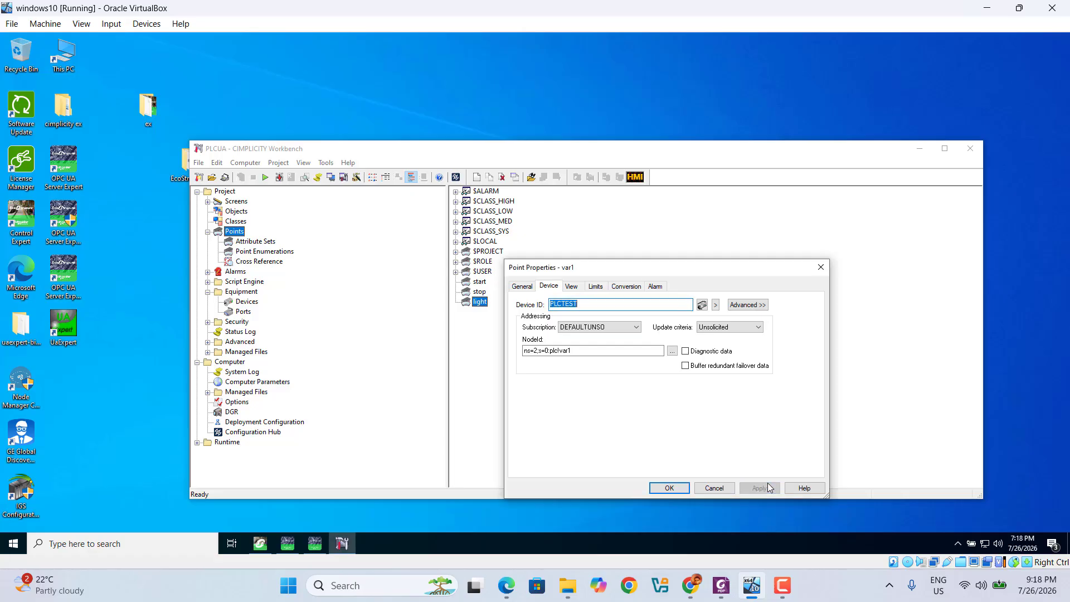
{"action": "left_click", "coordinate": [671, 488]}
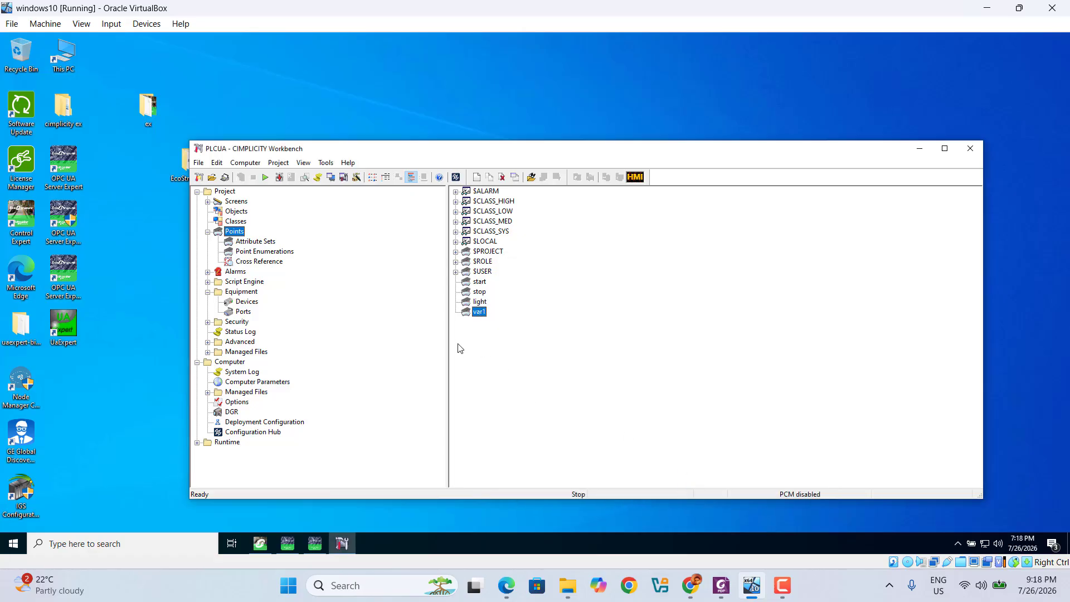
Create a new point 'var2' with the description 'preuure value'
{"action": "right_click", "coordinate": [466, 345]}
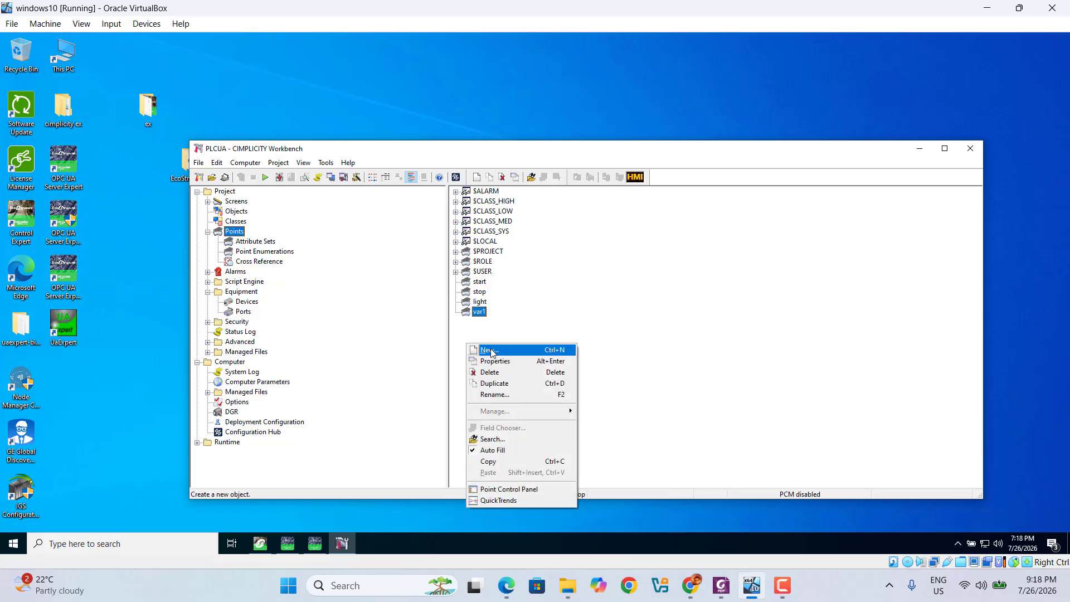
{"action": "right_click", "coordinate": [475, 333]}
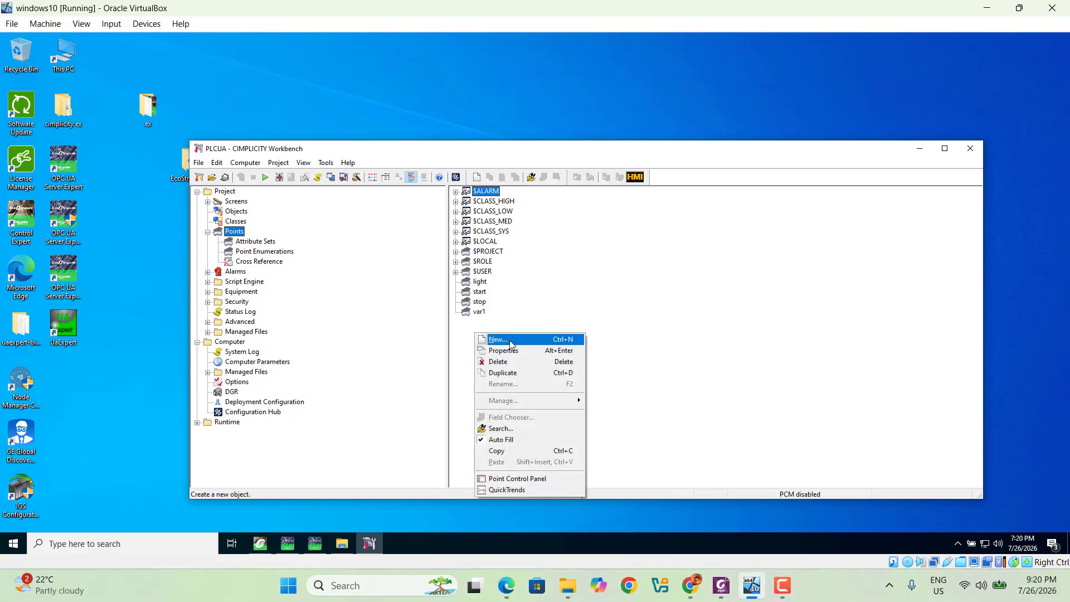
{"action": "left_click", "coordinate": [518, 347]}
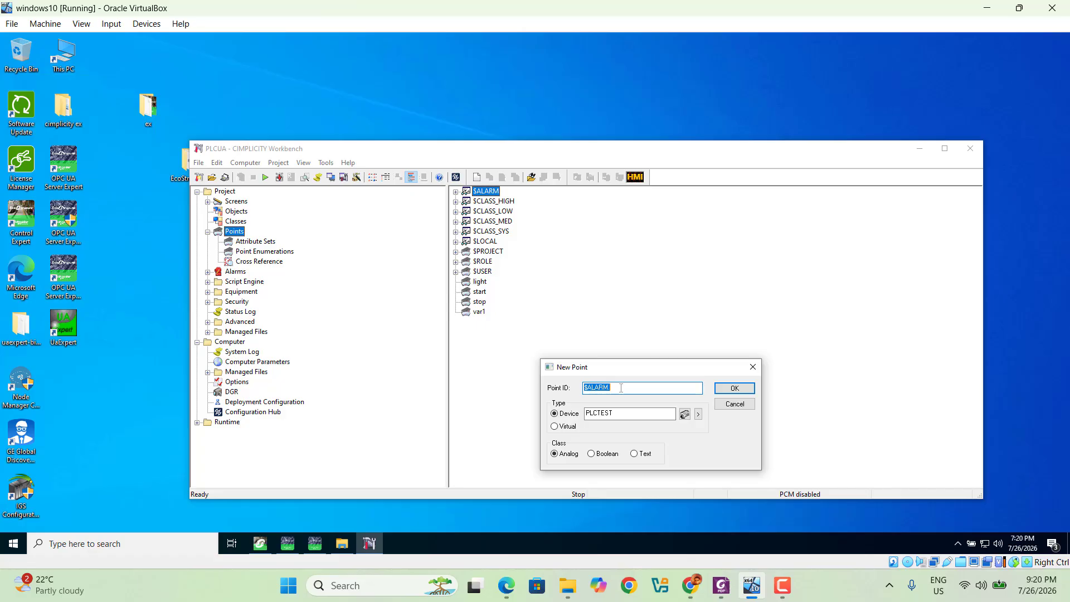
{"action": "type", "text": "var2"}
{"action": "left_click", "coordinate": [735, 389]}
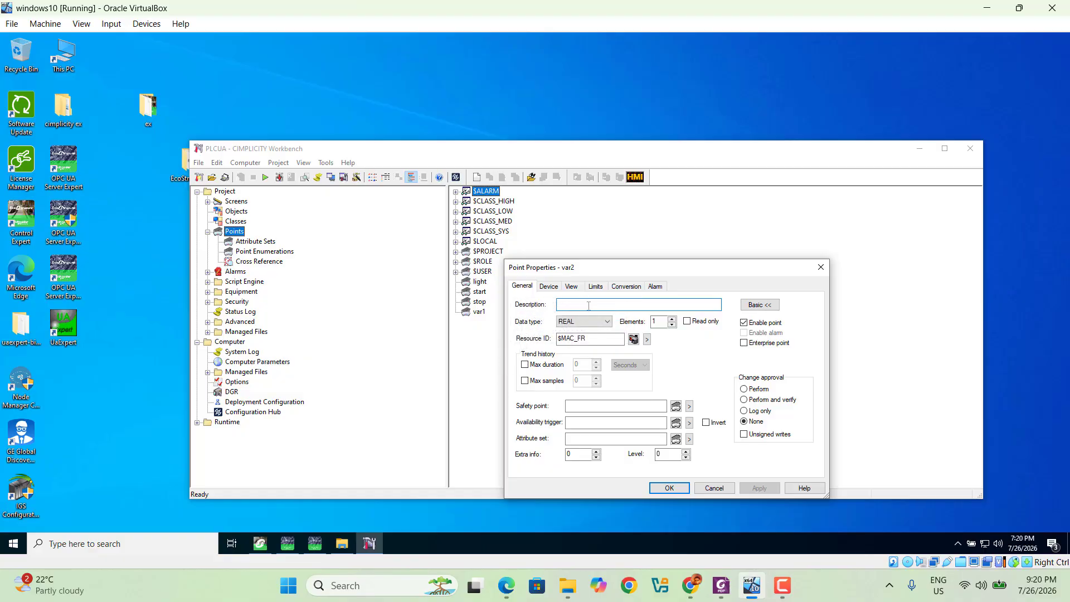
{"action": "type", "text": "preuure value"}
Map var2 to OPC UA node ns=2;s=0:plc!var2 via Objects > DA > plc, then save
{"action": "left_click", "coordinate": [548, 286]}
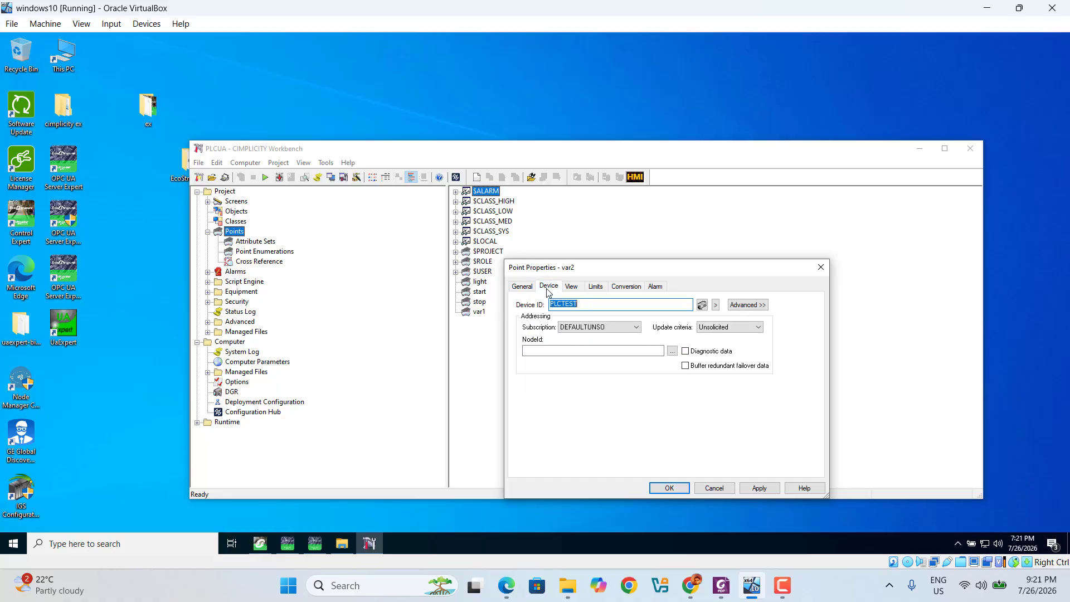
{"action": "left_click", "coordinate": [673, 352]}
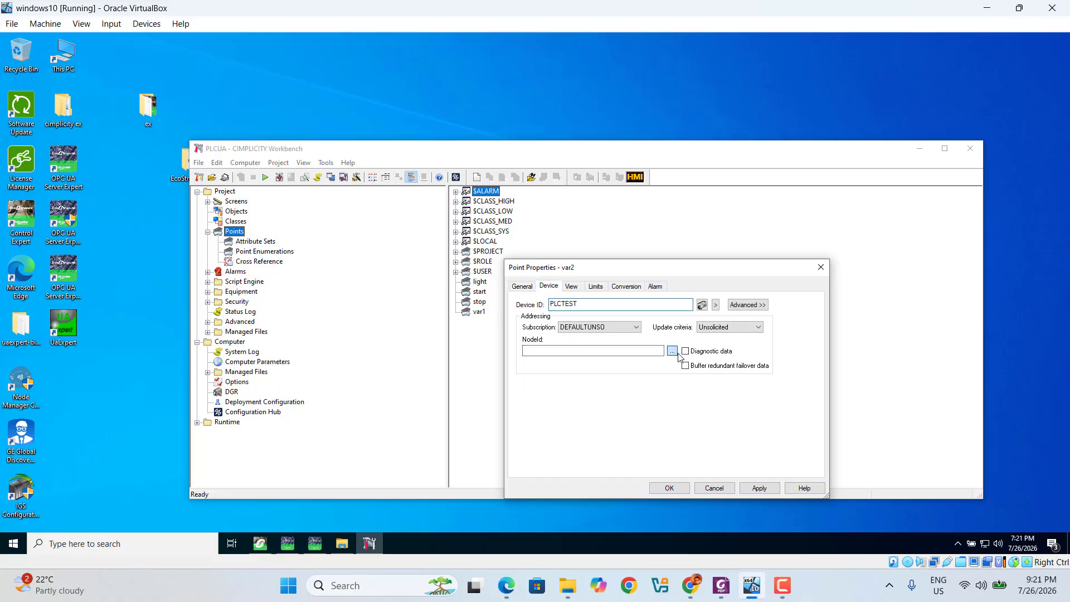
{"action": "left_click", "coordinate": [523, 265]}
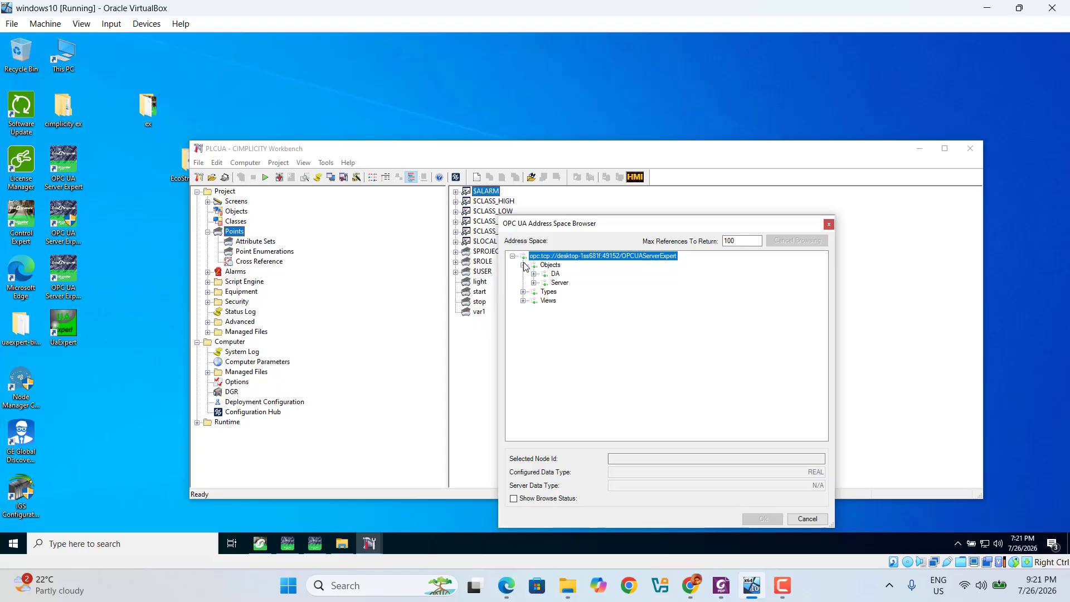
{"action": "left_click", "coordinate": [534, 274]}
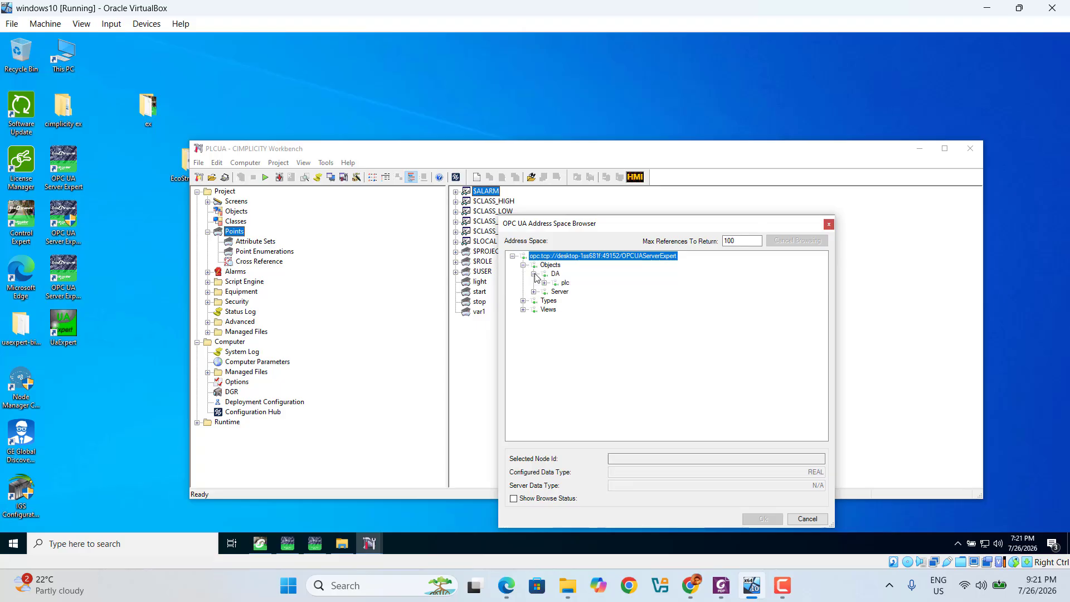
{"action": "left_click", "coordinate": [544, 283]}
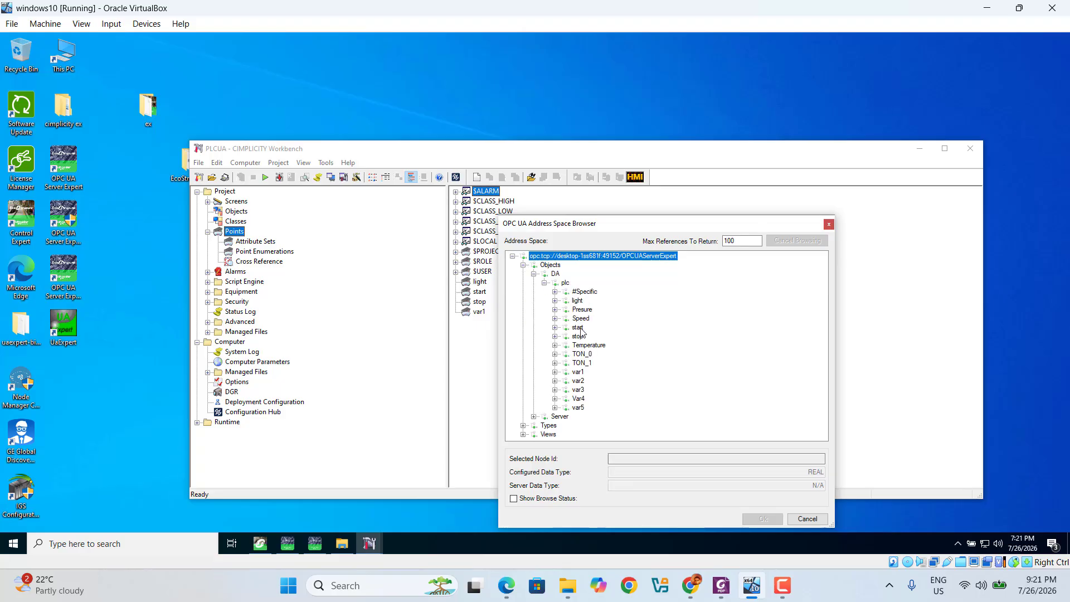
{"action": "double_click", "coordinate": [578, 381]}
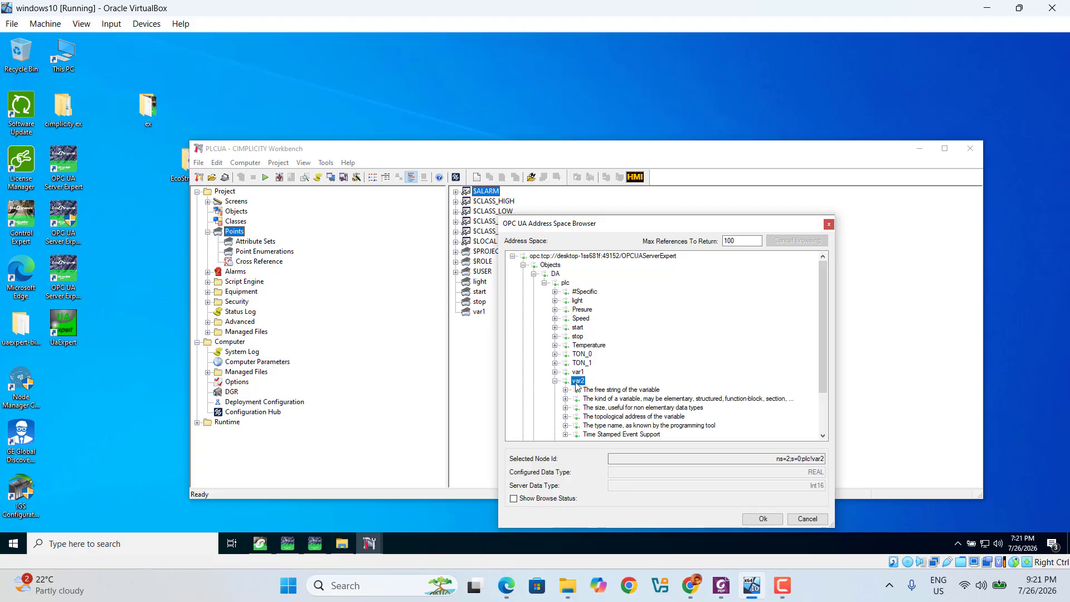
{"action": "left_click", "coordinate": [764, 519]}
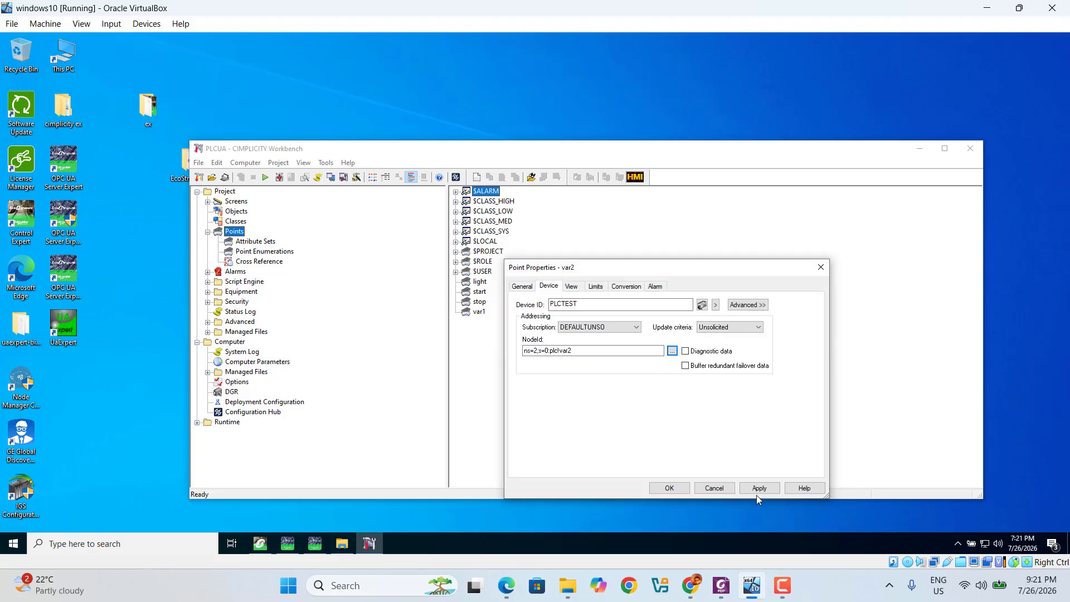
{"action": "left_click", "coordinate": [759, 488]}
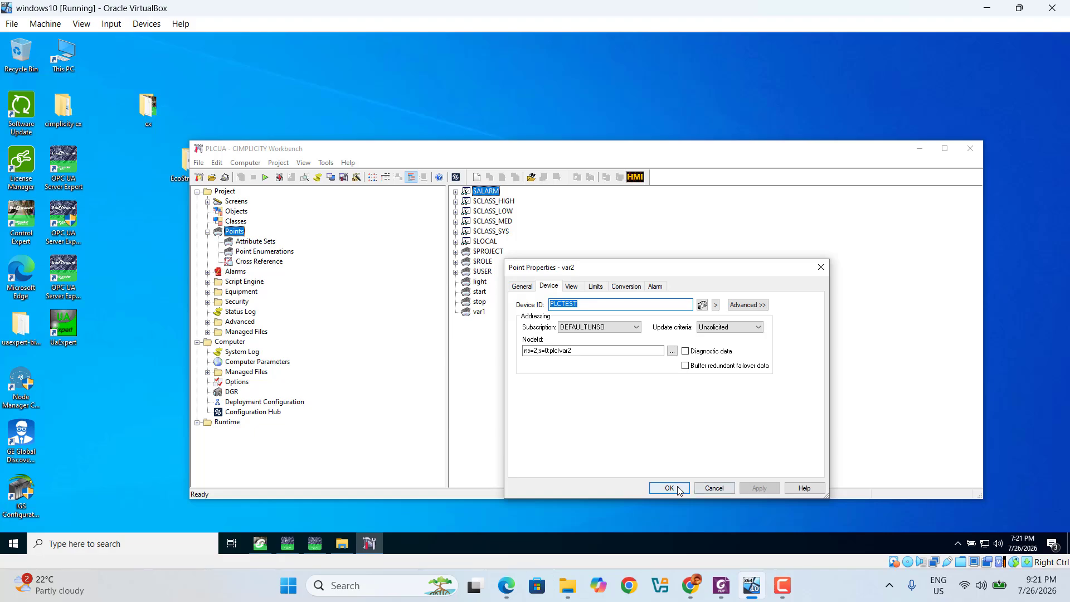
{"action": "left_click", "coordinate": [673, 488]}
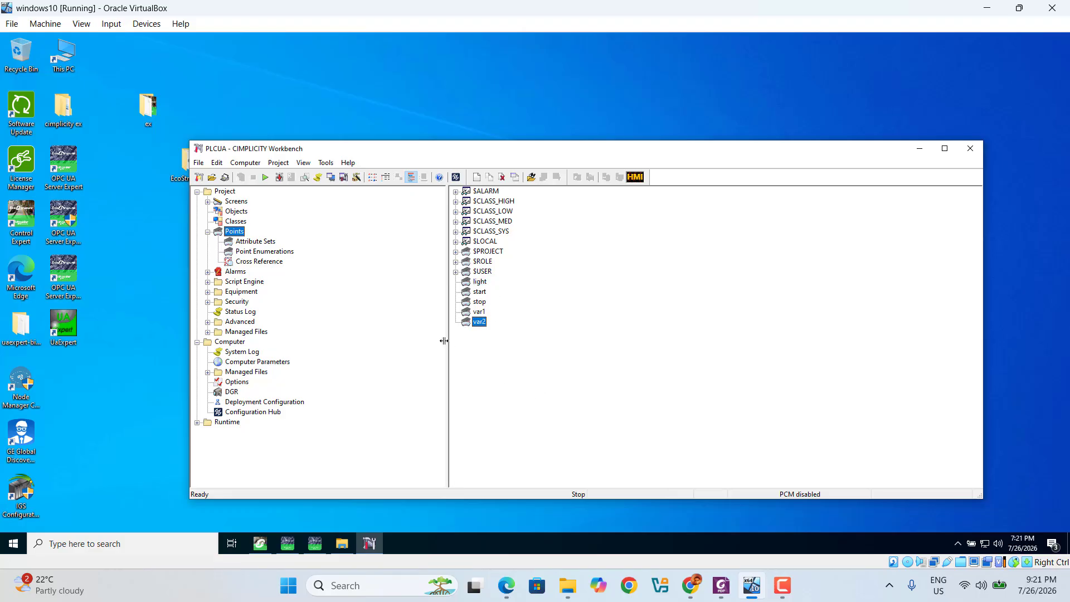
Copy master configuration to run-time with Configuration Update, then run PLCUA, accepting the license warning
{"action": "left_click", "coordinate": [280, 178]}
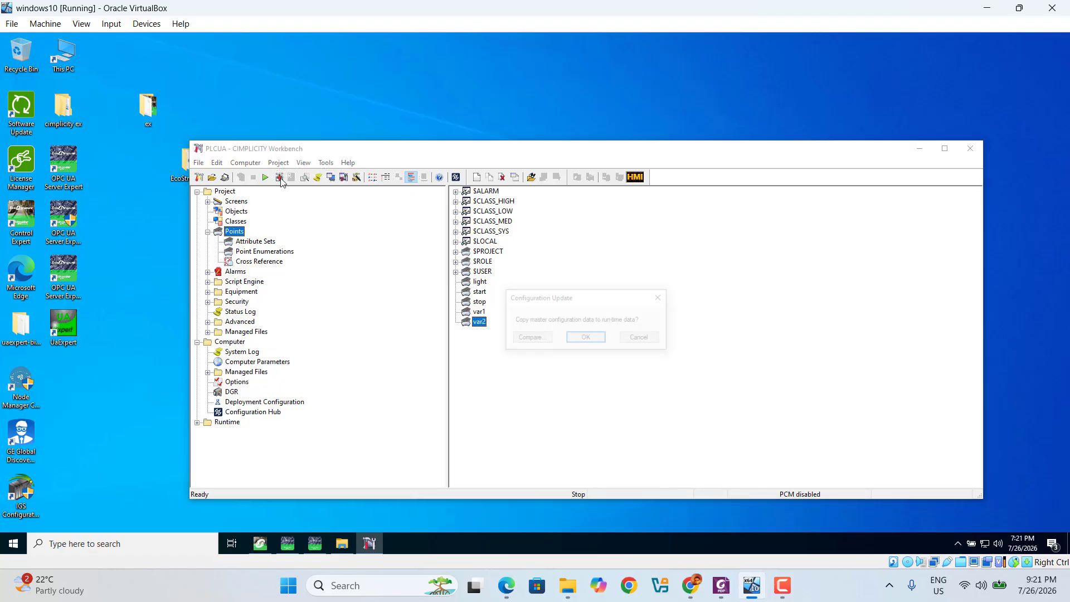
{"action": "left_click", "coordinate": [586, 338]}
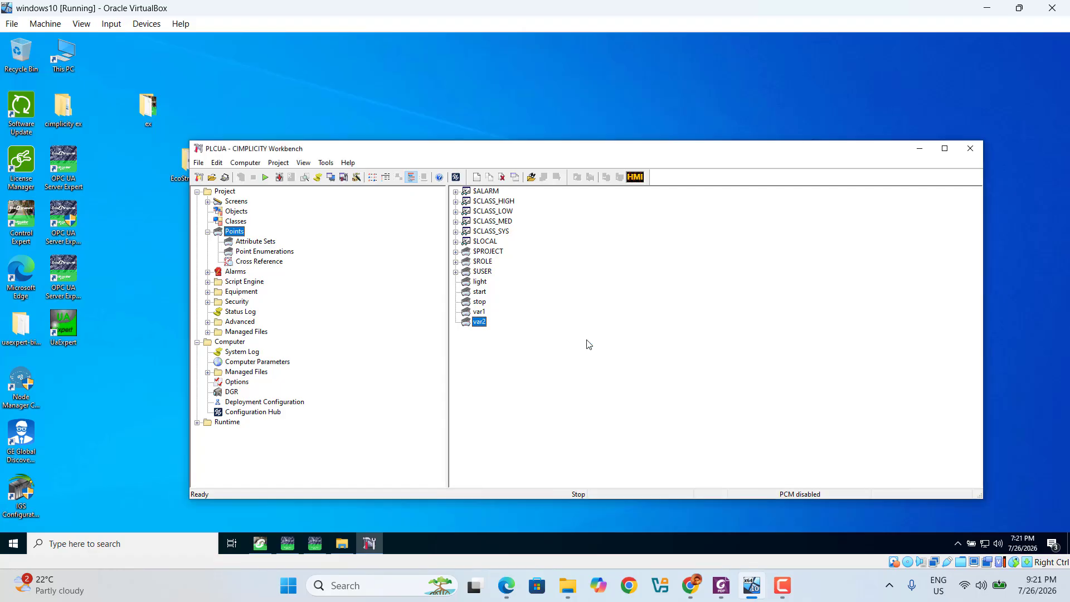
{"action": "left_click", "coordinate": [265, 177]}
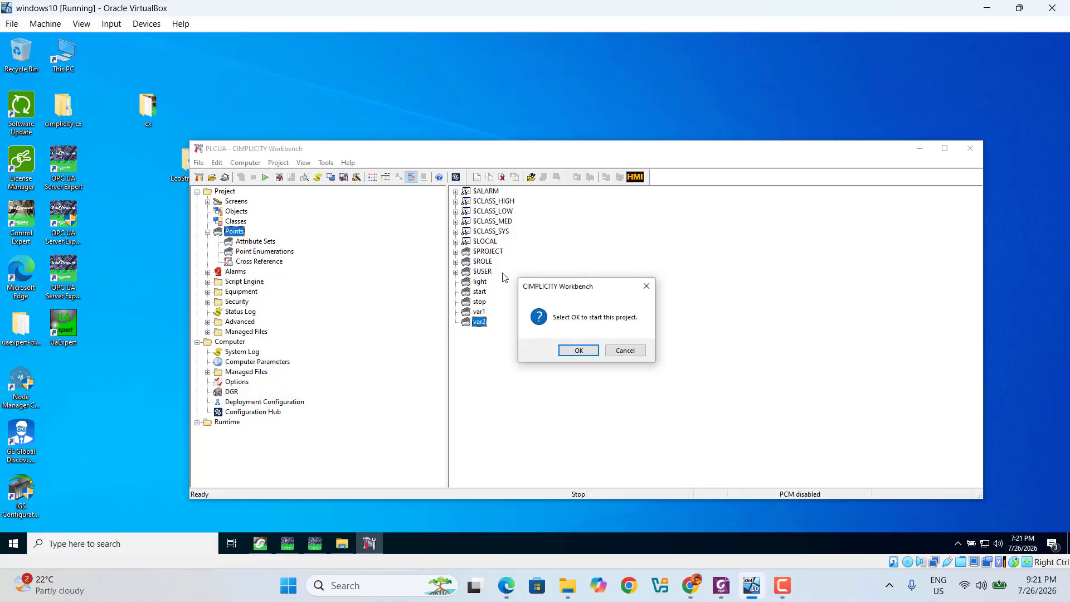
{"action": "left_click", "coordinate": [580, 351]}
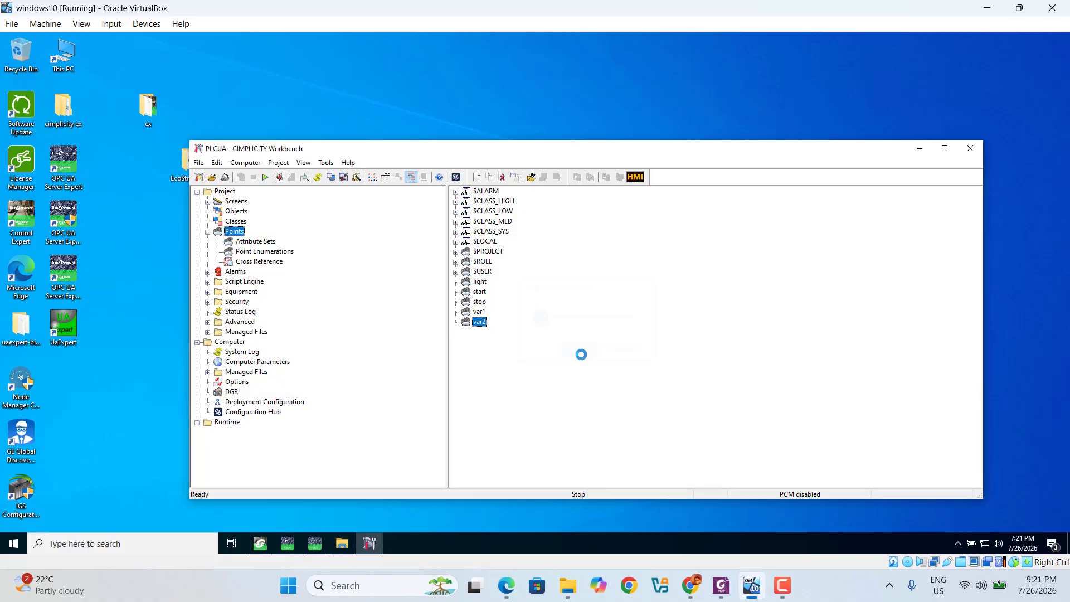
{"action": "left_click", "coordinate": [573, 311]}
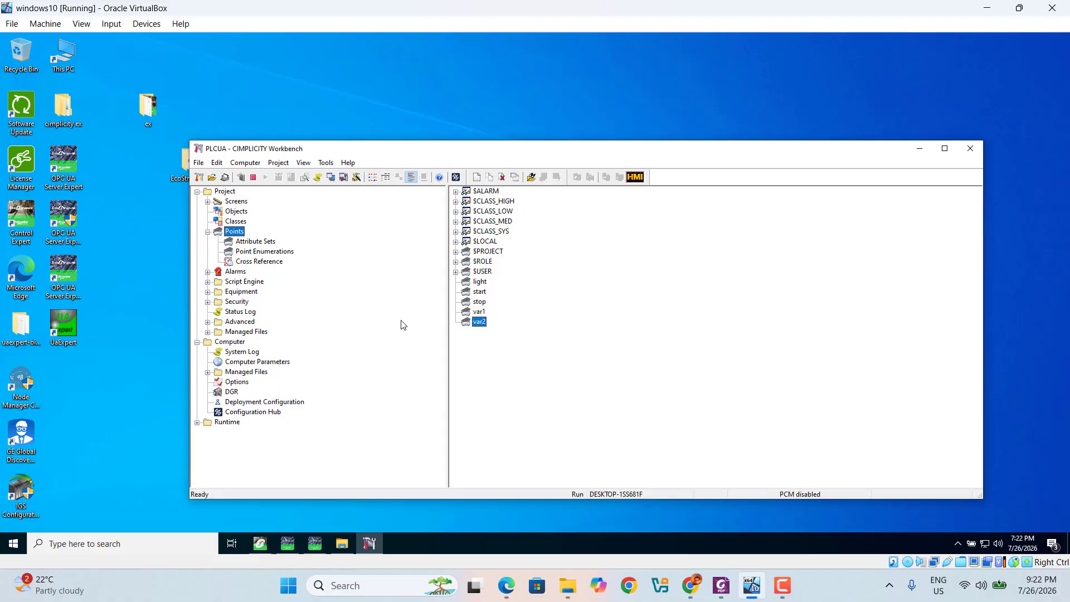
Open the Equipment > Devices list and launch QuickView for device PLCTEST
{"action": "left_click", "coordinate": [207, 292]}
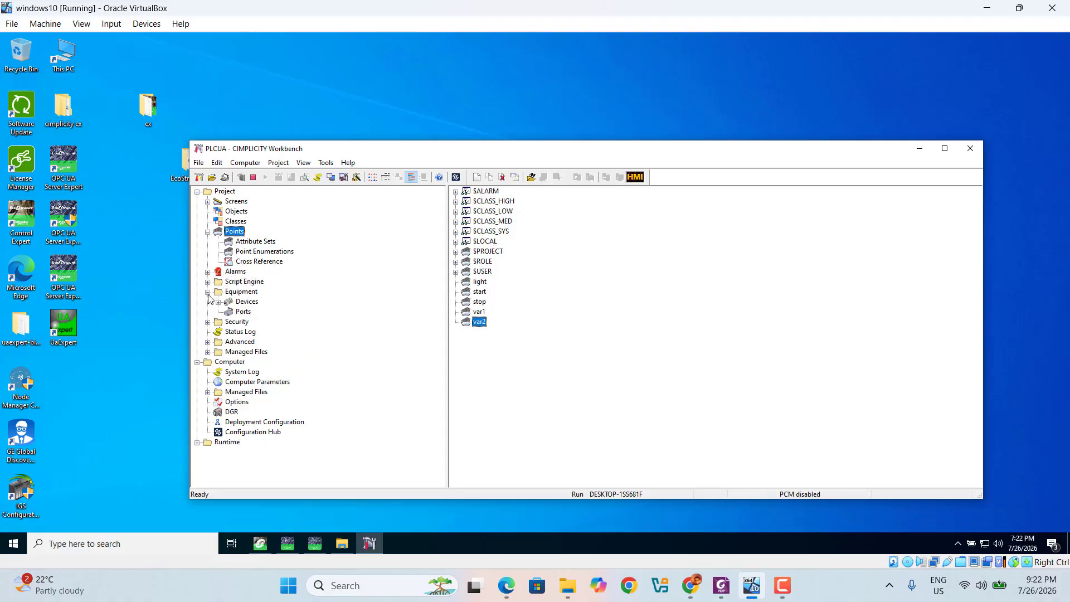
{"action": "left_click", "coordinate": [247, 302]}
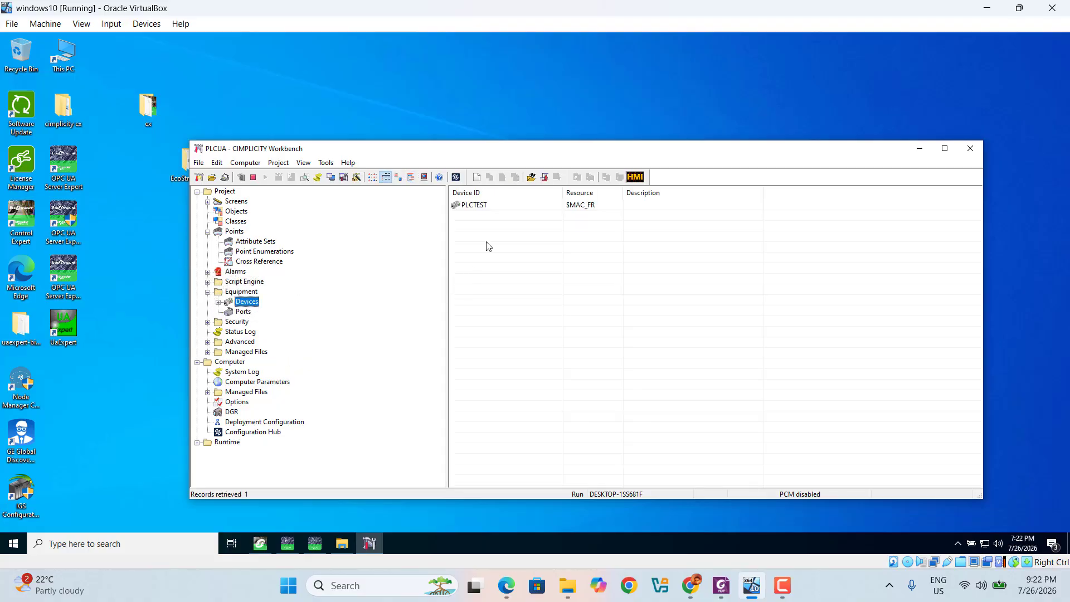
{"action": "right_click", "coordinate": [478, 206]}
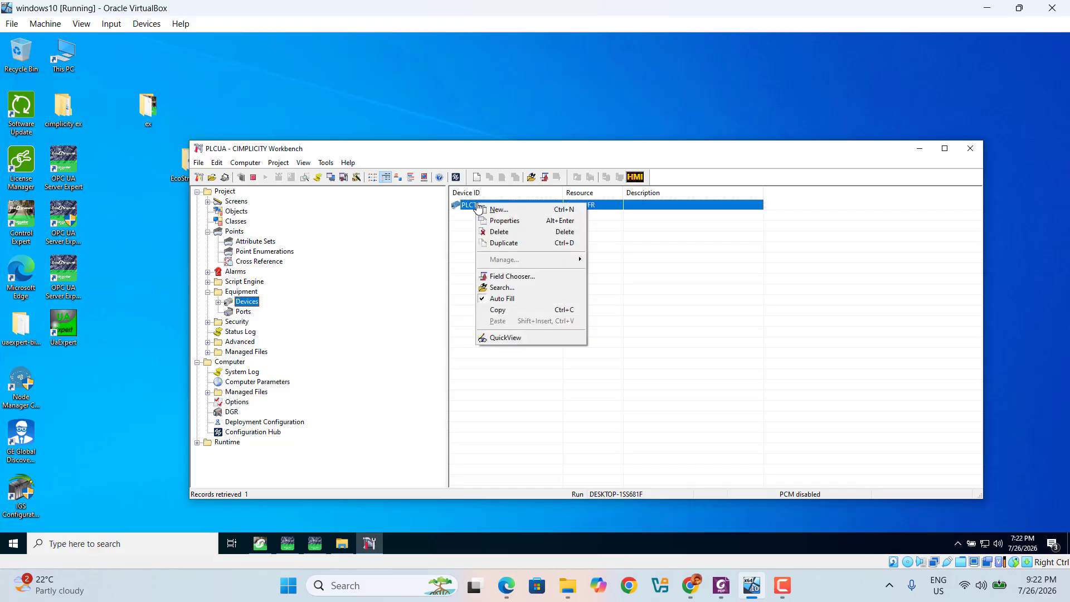
{"action": "left_click", "coordinate": [510, 338]}
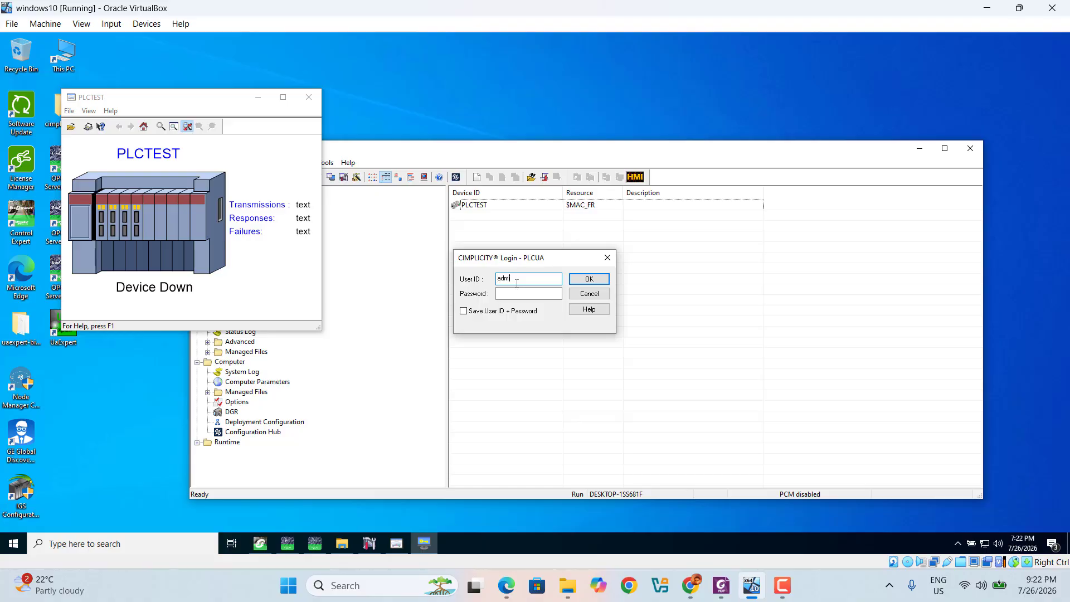
Log in with the account password, confirm PLCTEST shows Device Up, and close QuickView
{"action": "left_click", "coordinate": [515, 295]}
{"action": "type", "text": "●●●"}
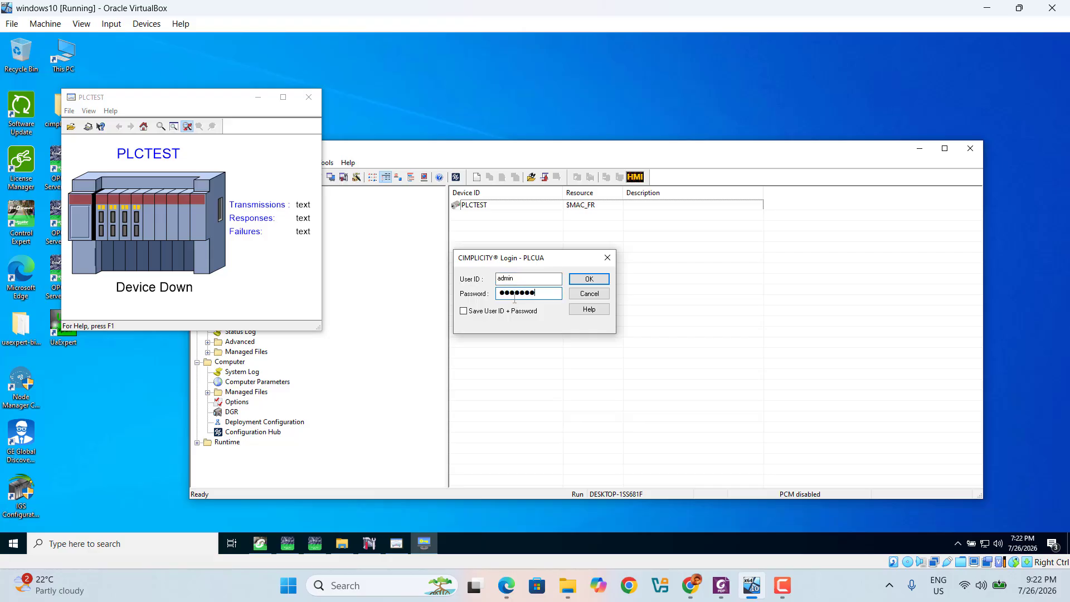
{"action": "type", "text": "●●●●●●●●●●"}
{"action": "left_click", "coordinate": [597, 278]}
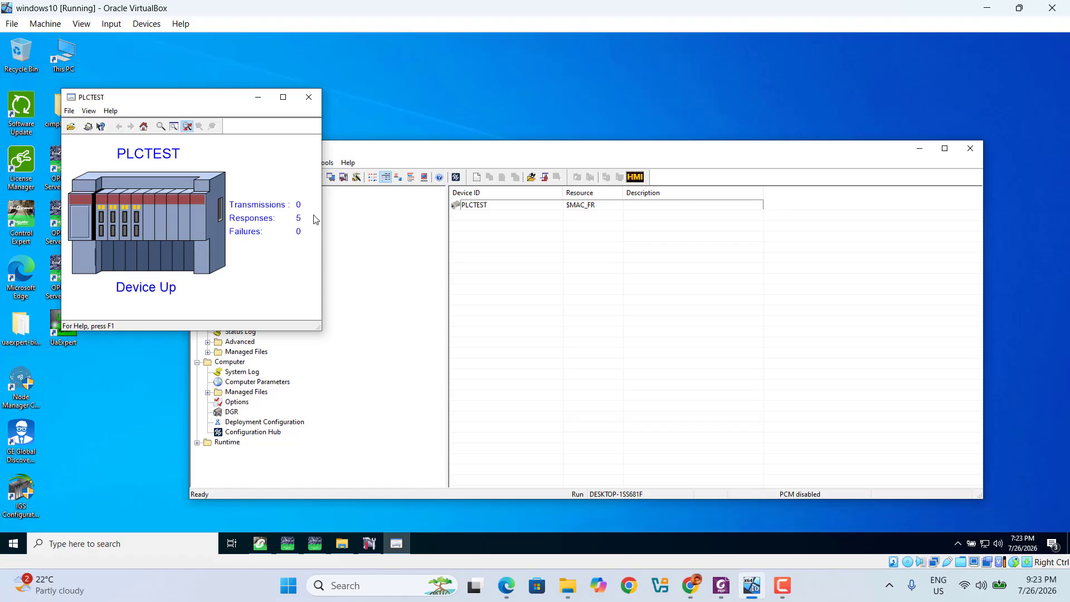
{"action": "left_click", "coordinate": [307, 99]}
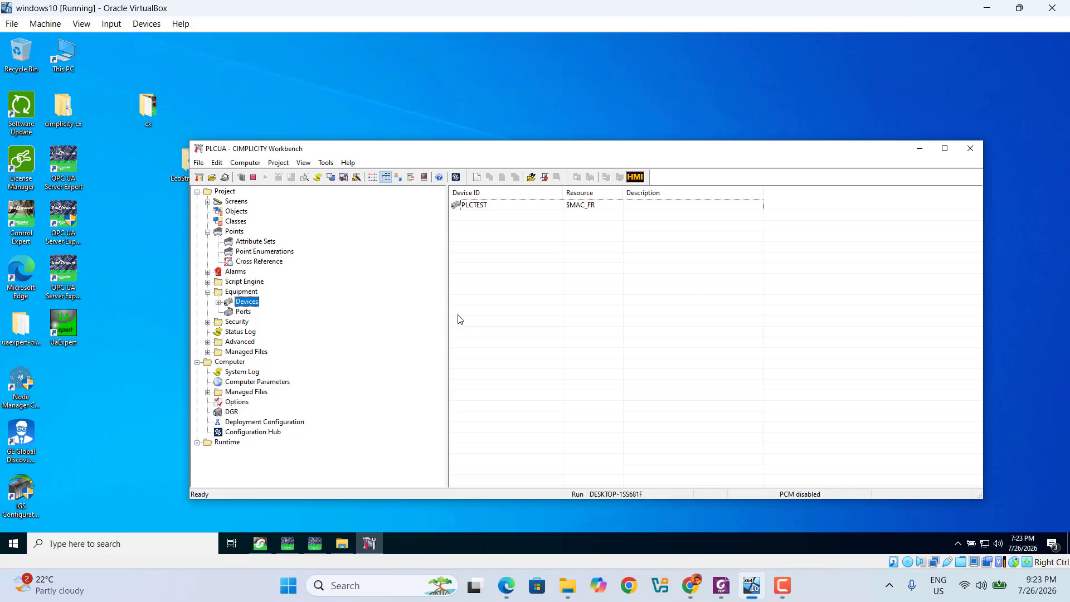
Drag the tree/device-list splitter left to widen the Devices list
{"action": "left_click_drag", "start_coordinate": [448, 314], "coordinate": [418, 315]}
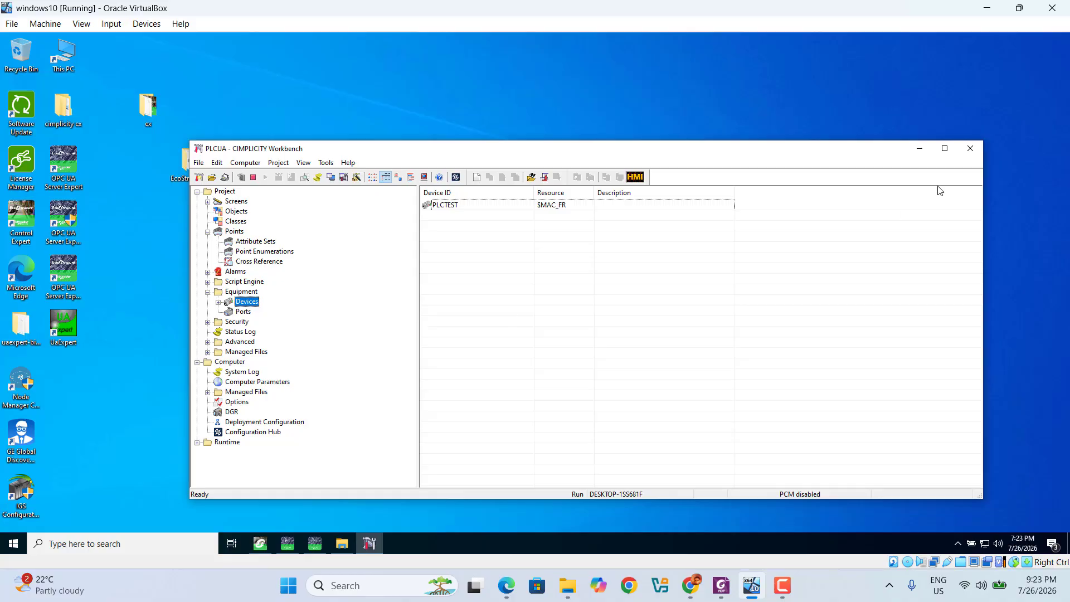
{"action": "left_click", "coordinate": [780, 593]}
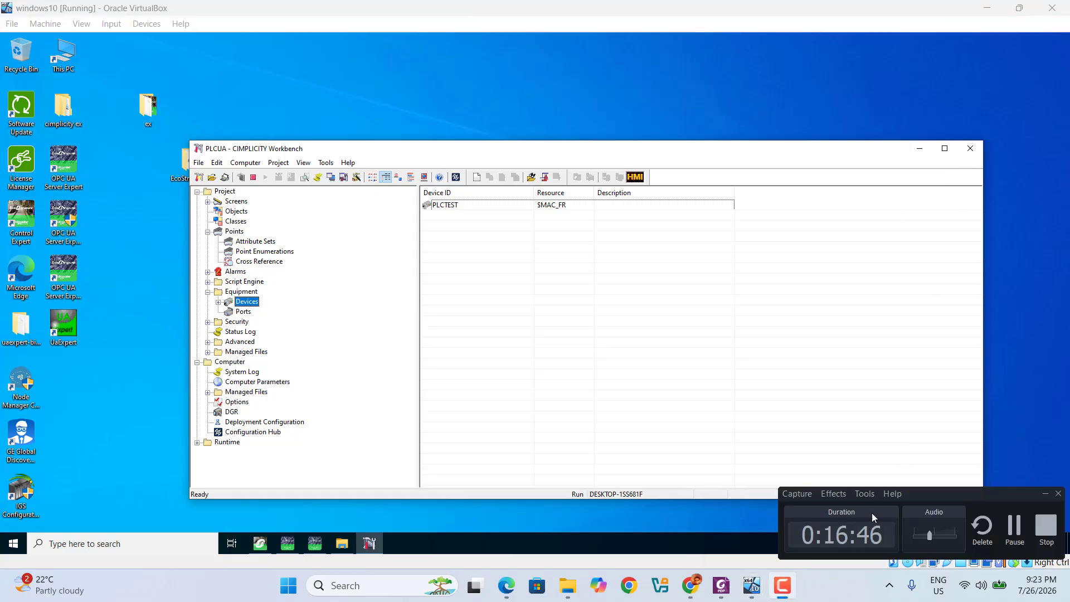
{"action": "left_click", "coordinate": [1045, 522]}
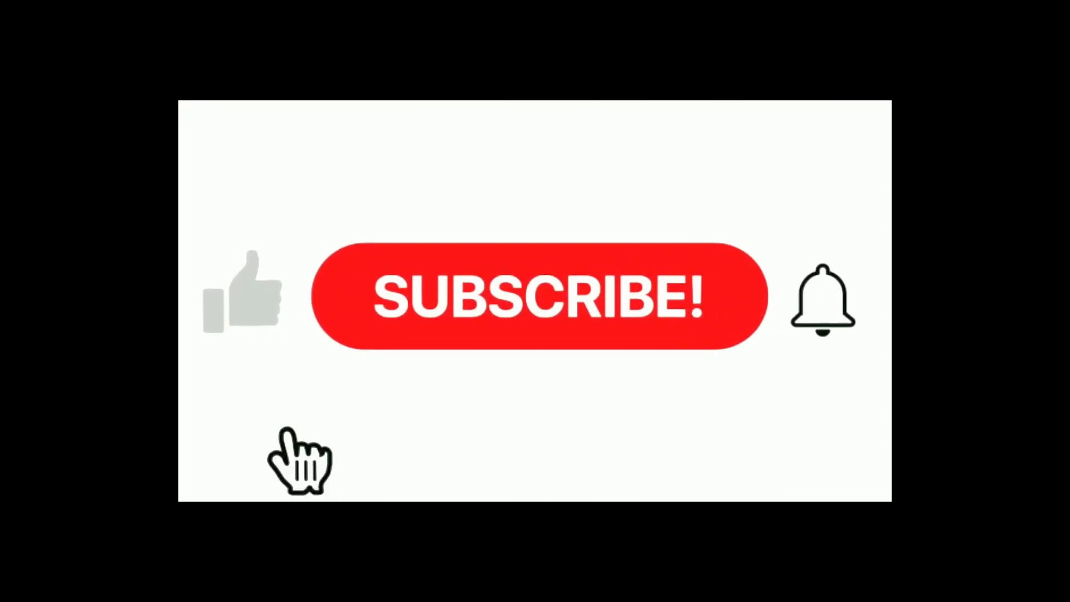